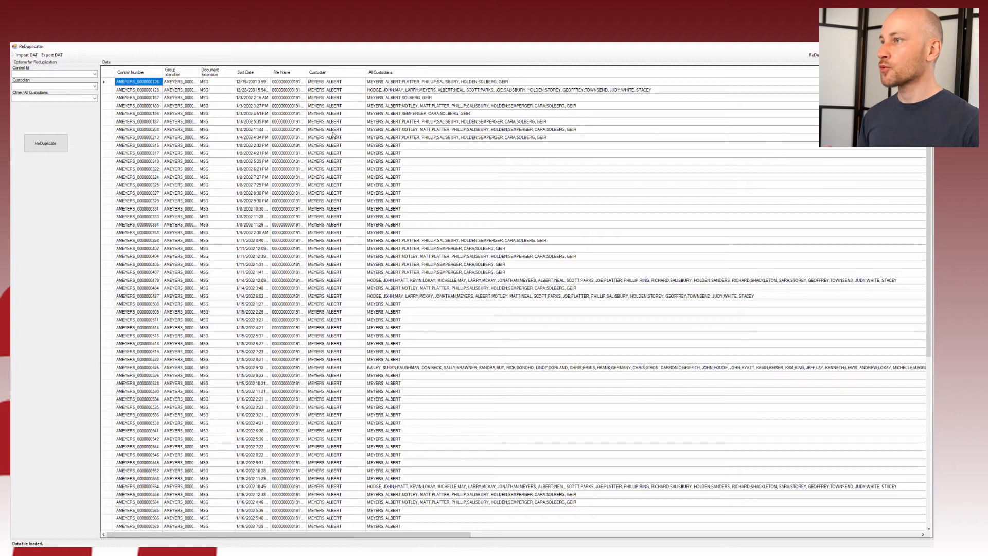
Step: Select ranges of Custodian and All Custodians cells to inspect the multi-name entries
{"action": "left_click_drag", "start_coordinate": [329, 98], "coordinate": [342, 337]}
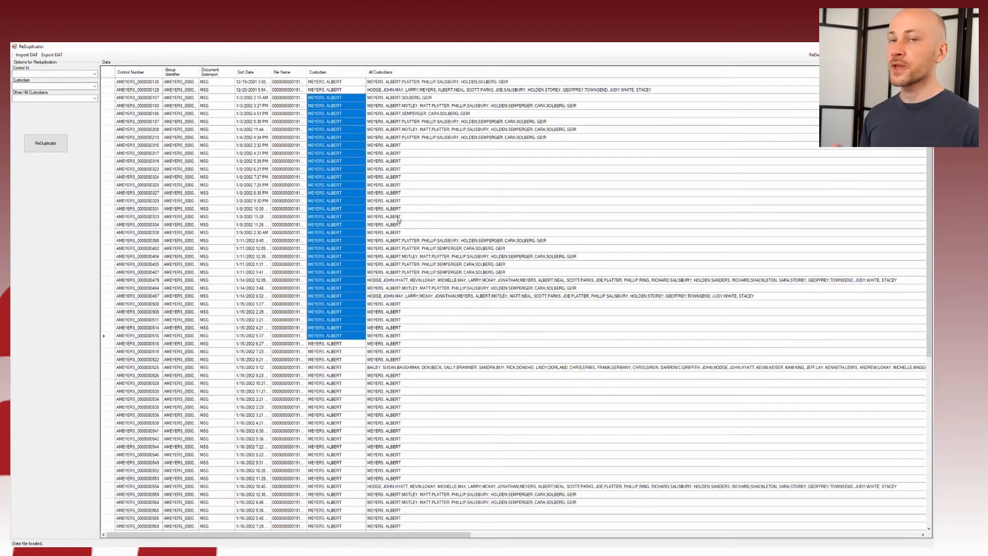
{"action": "left_click_drag", "start_coordinate": [428, 140], "coordinate": [427, 315]}
{"action": "left_click", "coordinate": [427, 280]}
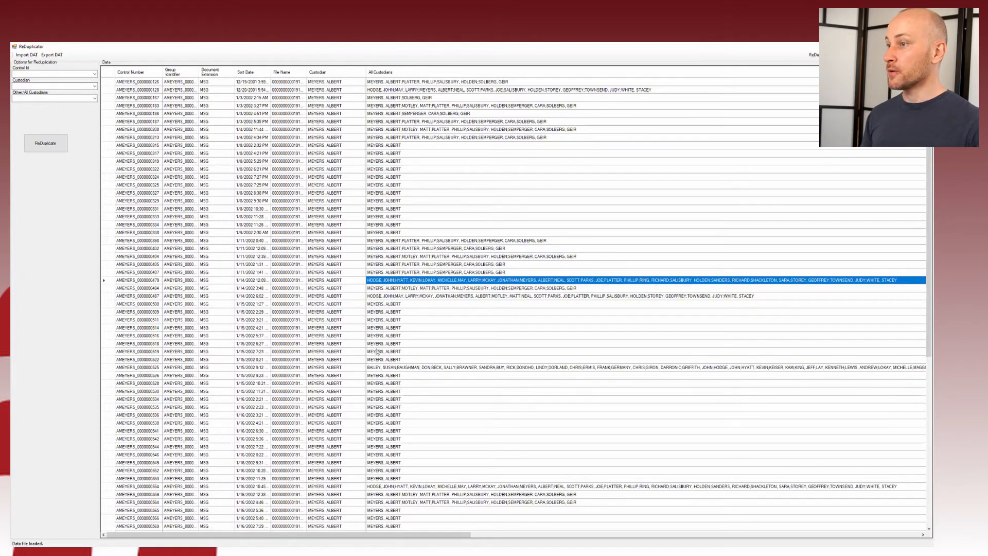
{"action": "scroll", "coordinate": [377, 352], "scroll_direction": "down", "scroll_amount": 11}
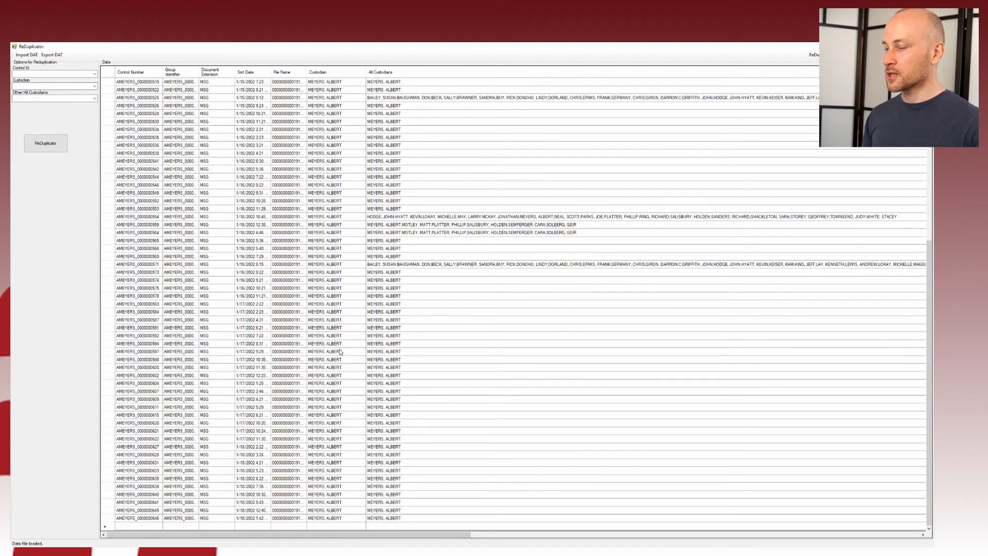
{"action": "scroll", "coordinate": [341, 352], "scroll_direction": "up", "scroll_amount": 11}
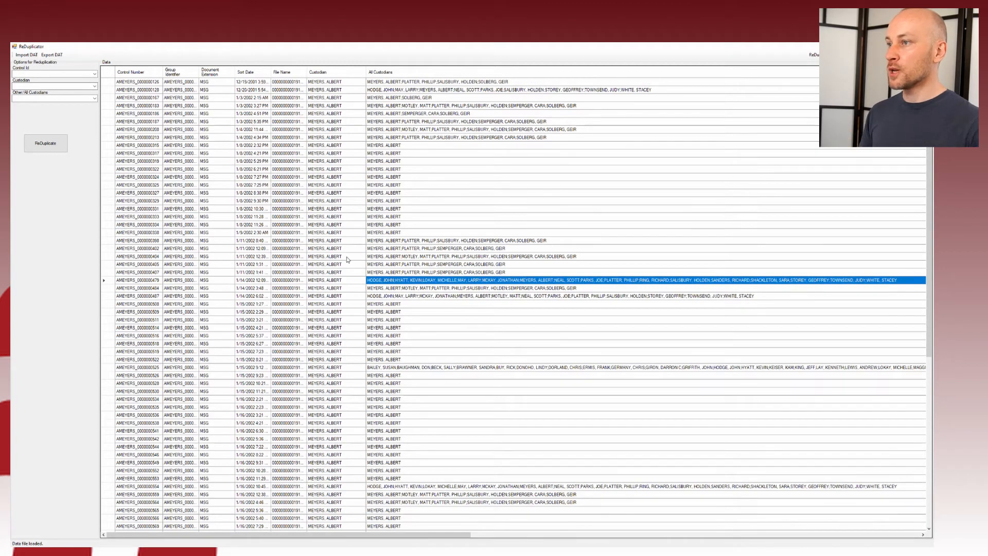
Step: Compare the custodian cells of rows 0338, 0398 and 0402, then open the Control Id column list
{"action": "left_click", "coordinate": [419, 250]}
{"action": "left_click", "coordinate": [443, 241]}
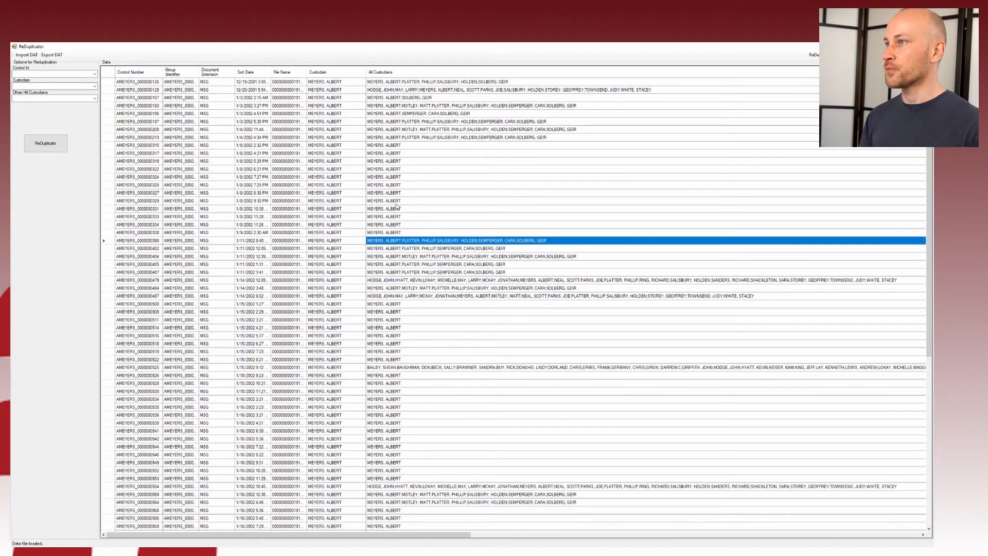
{"action": "left_click", "coordinate": [338, 235]}
{"action": "left_click", "coordinate": [340, 242]}
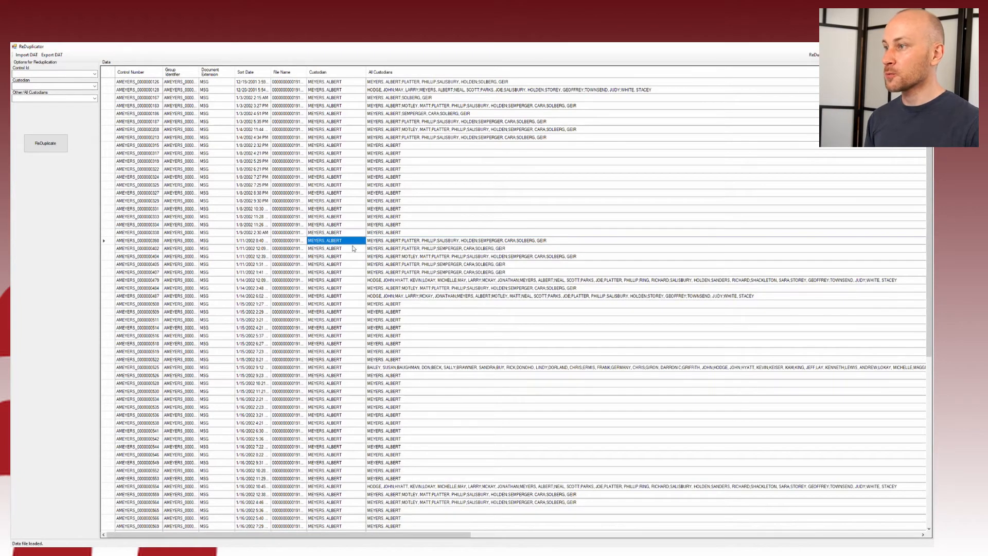
{"action": "left_click", "coordinate": [408, 242]}
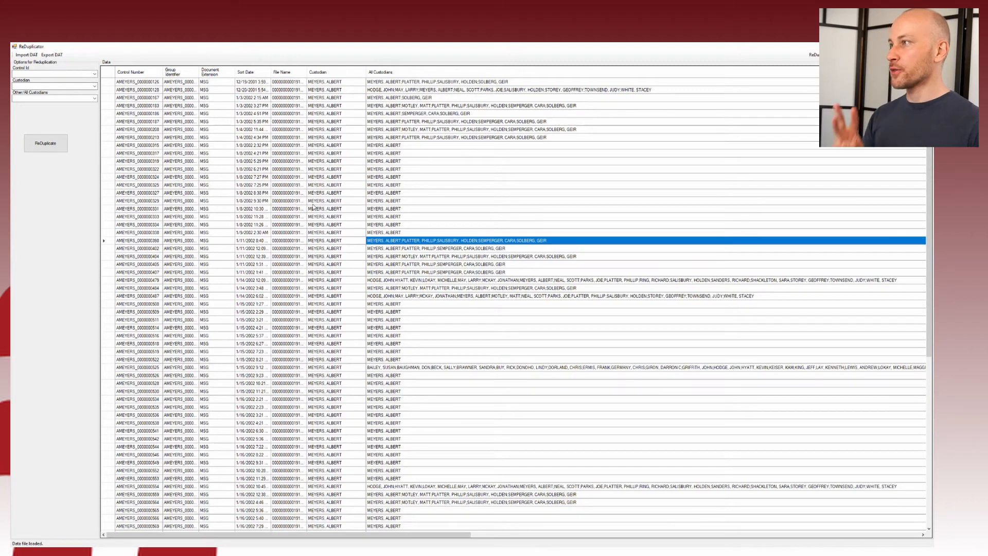
{"action": "left_click", "coordinate": [95, 73]}
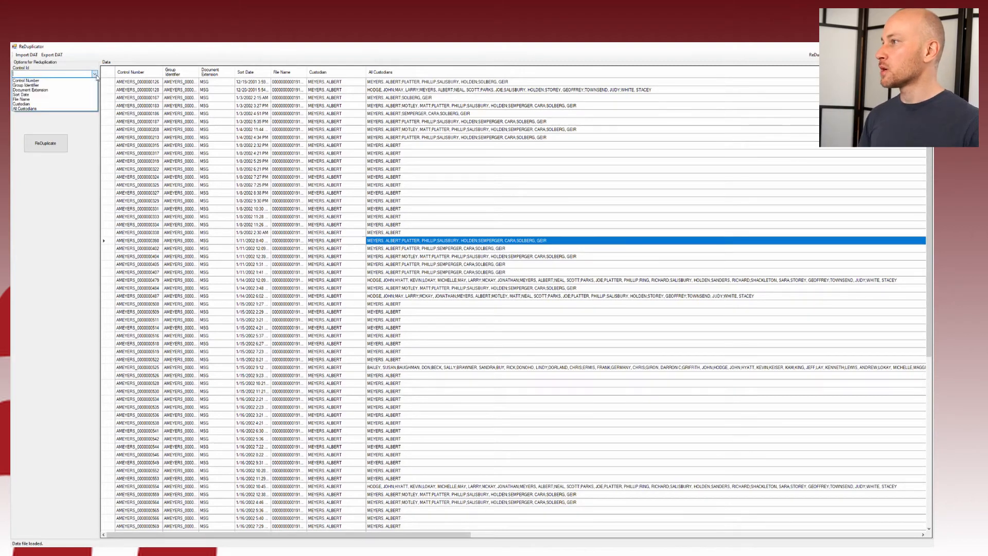
Step: Map Control Number as Control Id and Custodian as the custodian field, checking row 0338's custodian cells
{"action": "left_click", "coordinate": [70, 82]}
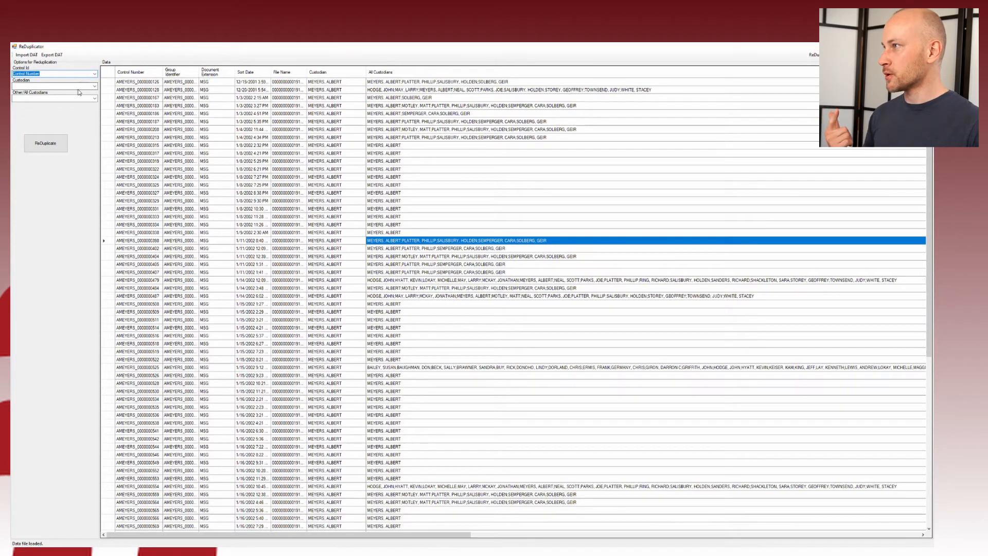
{"action": "left_click", "coordinate": [95, 86]}
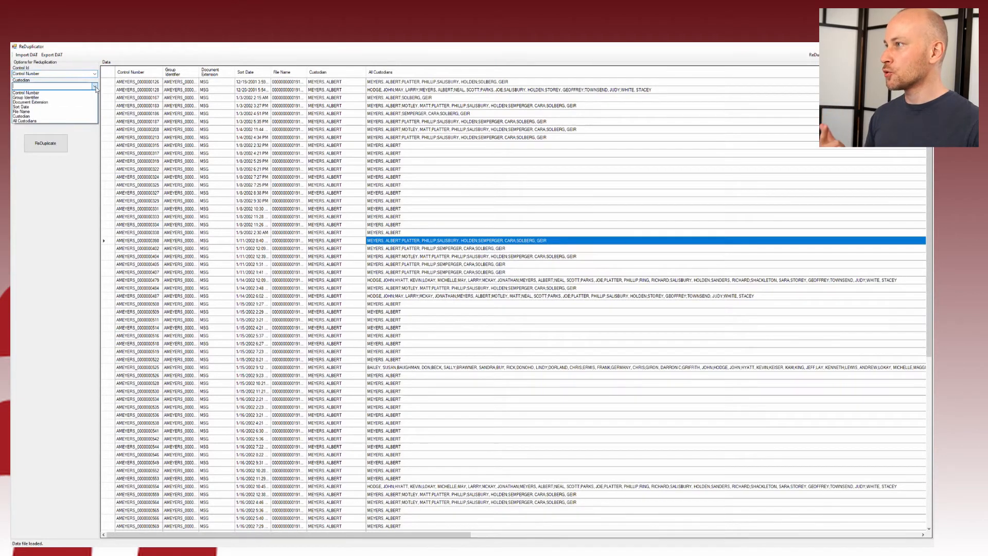
{"action": "left_click", "coordinate": [48, 116]}
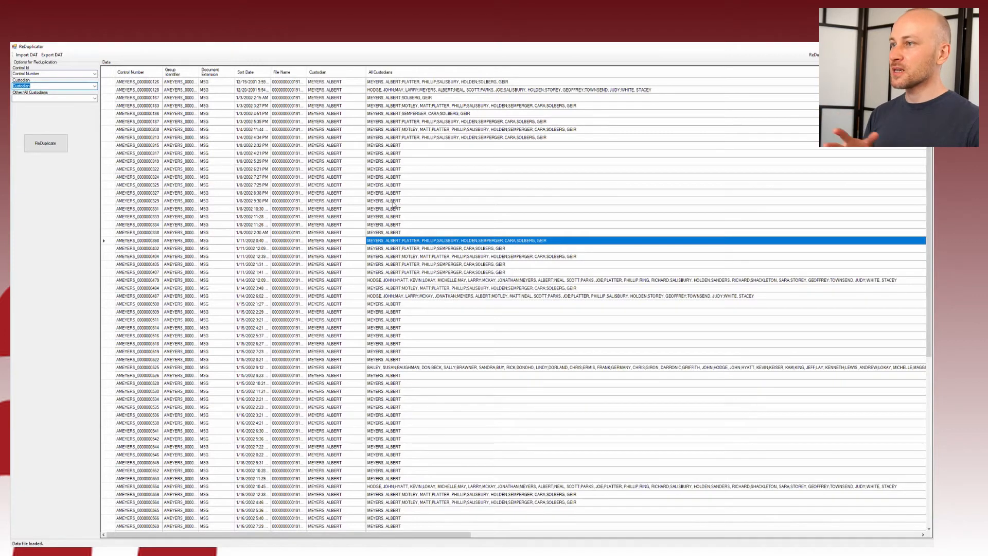
{"action": "left_click", "coordinate": [359, 234]}
{"action": "left_click", "coordinate": [385, 235]}
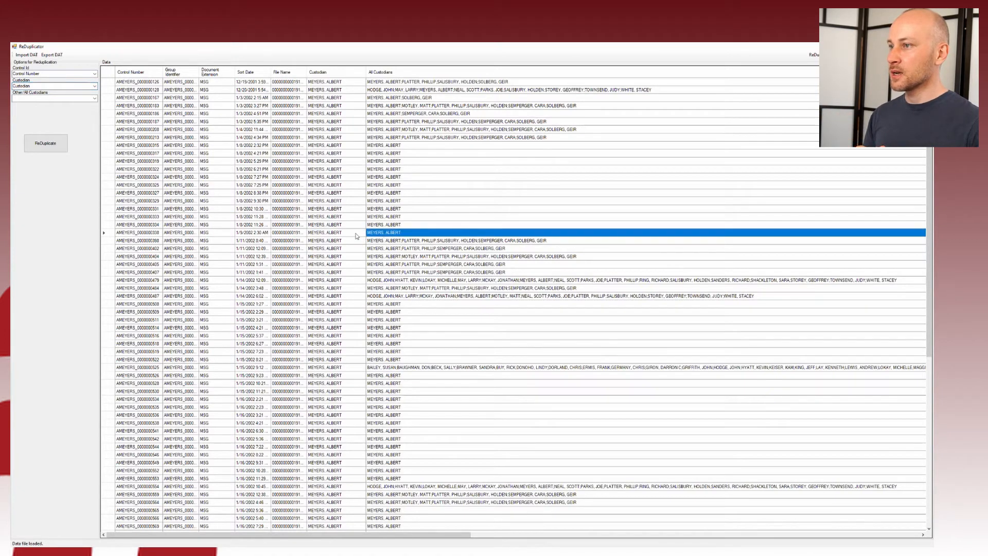
{"action": "left_click_drag", "start_coordinate": [357, 235], "coordinate": [389, 236]}
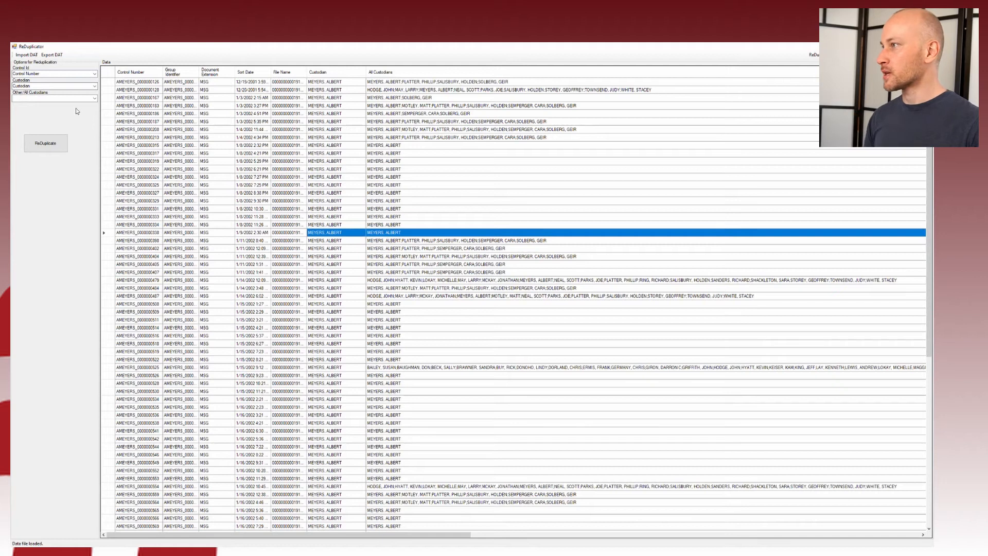
Step: Choose All Custodians as the Other/All Custodians field and run ReDuplicate
{"action": "left_click", "coordinate": [94, 98]}
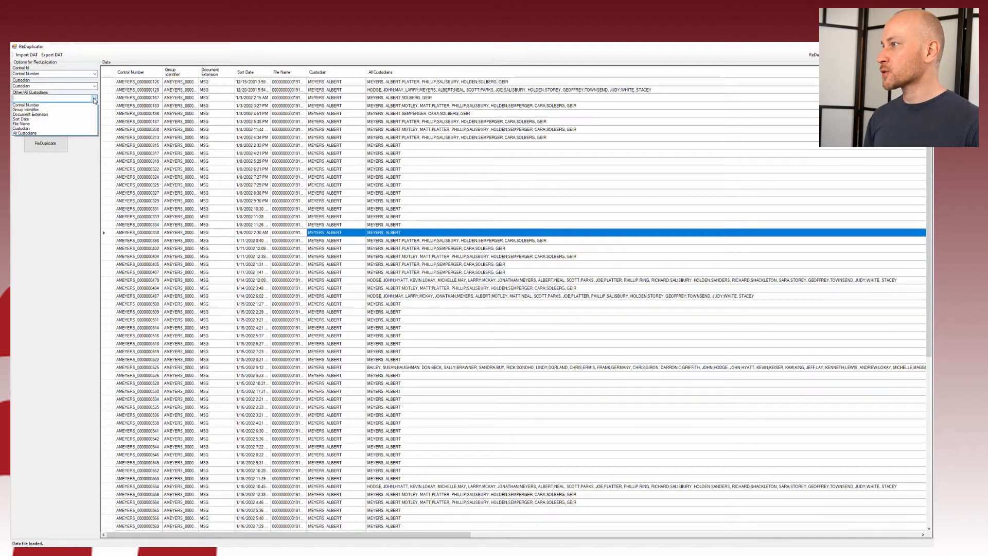
{"action": "left_click", "coordinate": [66, 134]}
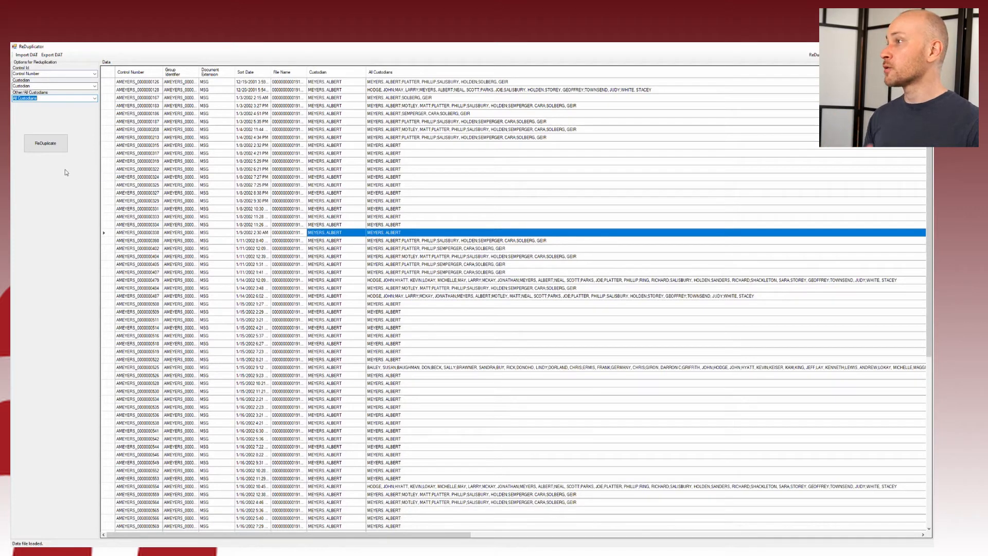
{"action": "left_click", "coordinate": [55, 149]}
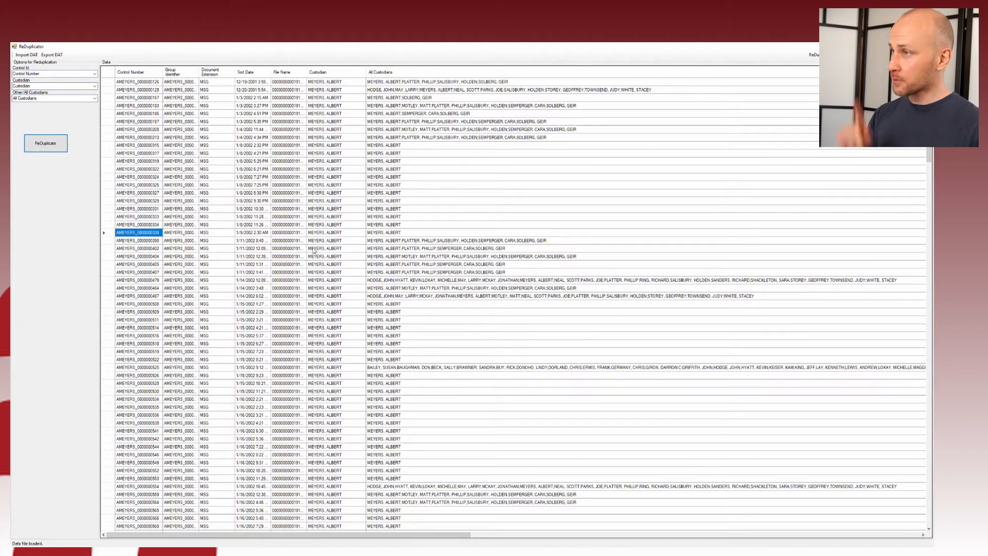
Step: Sort by Control Number and widen the Control Number, Sort Date and Group Identifier columns
{"action": "left_click", "coordinate": [142, 75]}
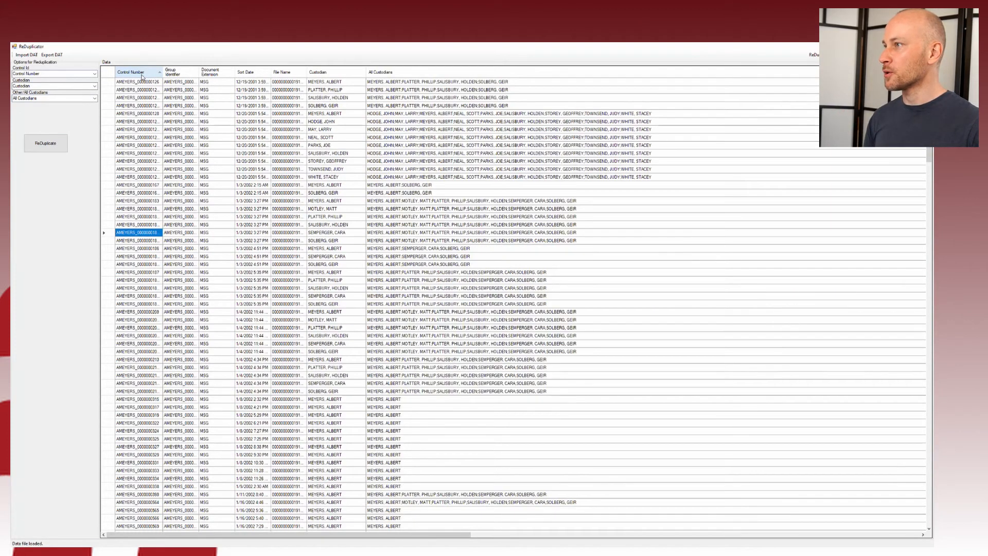
{"action": "double_click", "coordinate": [163, 72]}
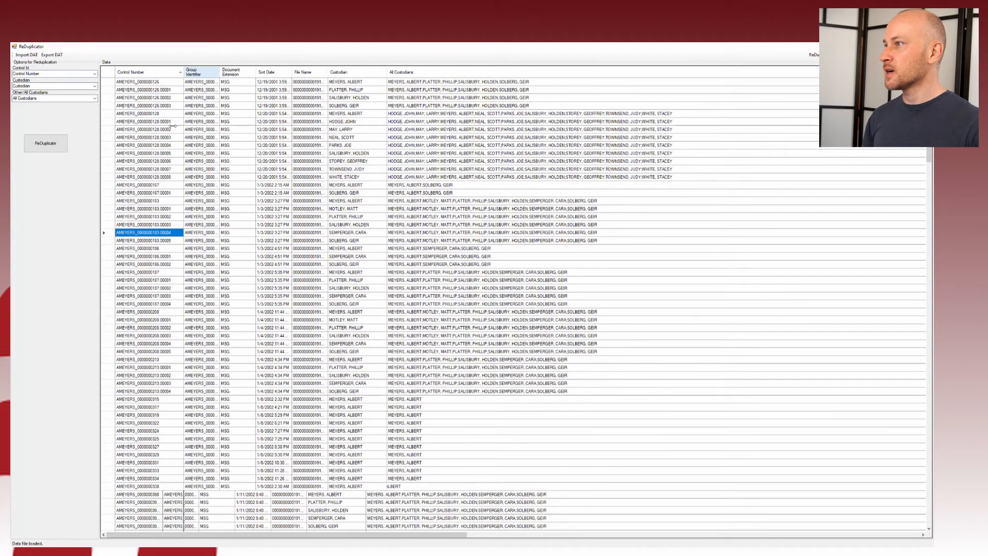
{"action": "left_click_drag", "start_coordinate": [170, 82], "coordinate": [444, 107]}
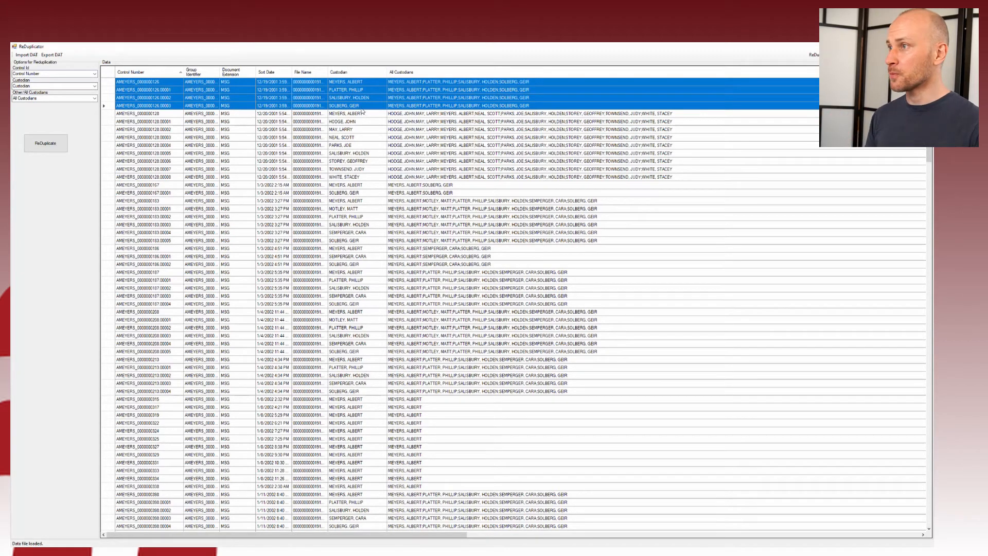
{"action": "double_click", "coordinate": [292, 72]}
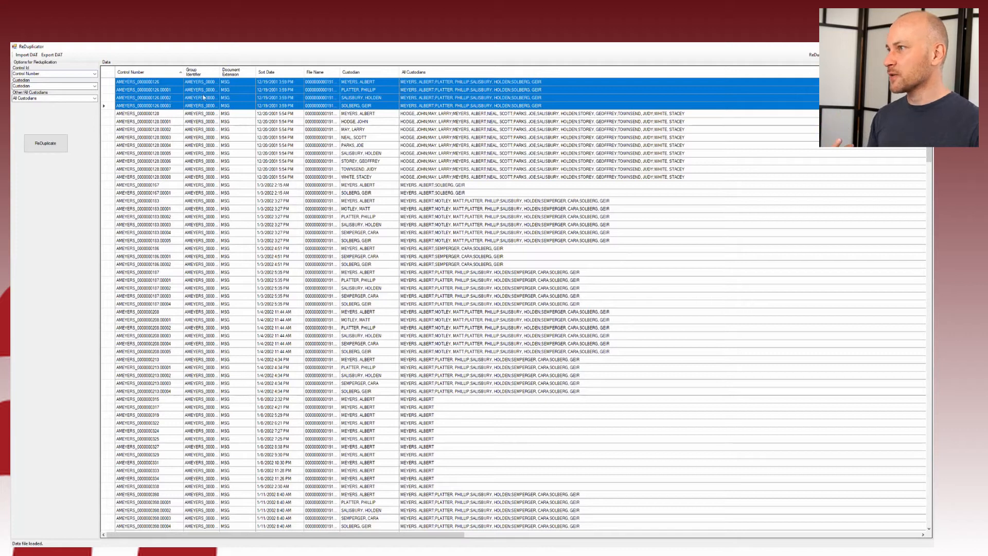
{"action": "left_click_drag", "start_coordinate": [220, 73], "coordinate": [240, 72]}
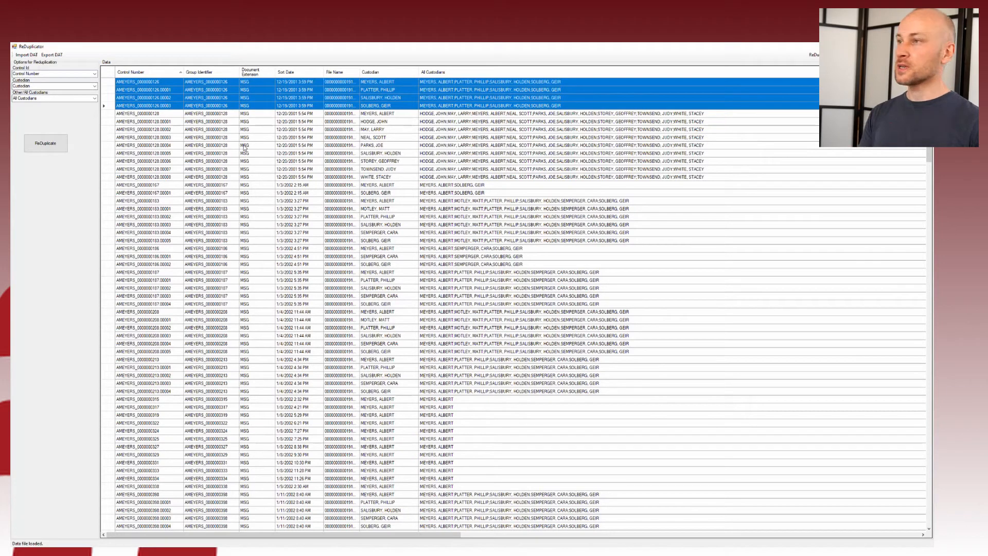
Step: Save as DAT, adding '_new' to the earlier name to make export_20200506_015423_small_new.dat
{"action": "left_click", "coordinate": [52, 54]}
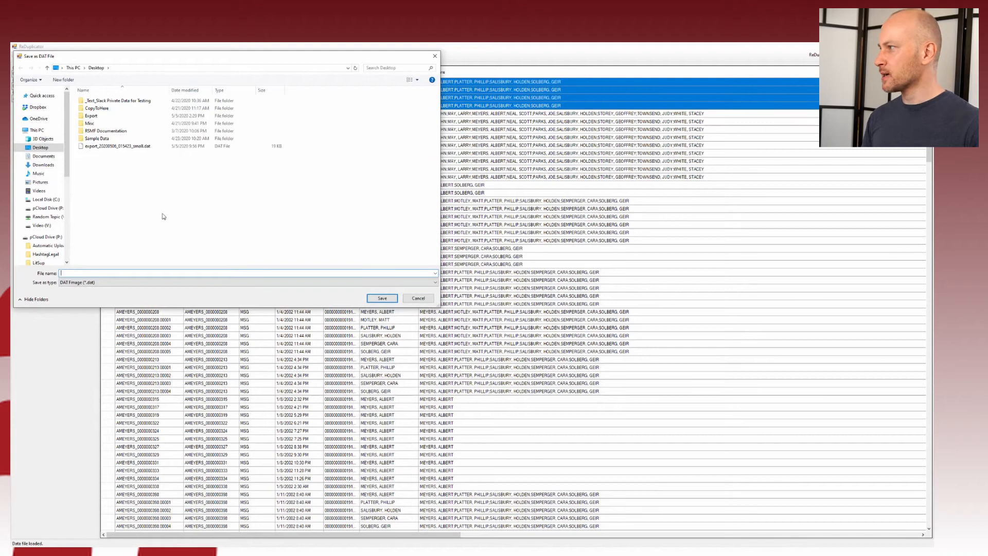
{"action": "left_click", "coordinate": [117, 147]}
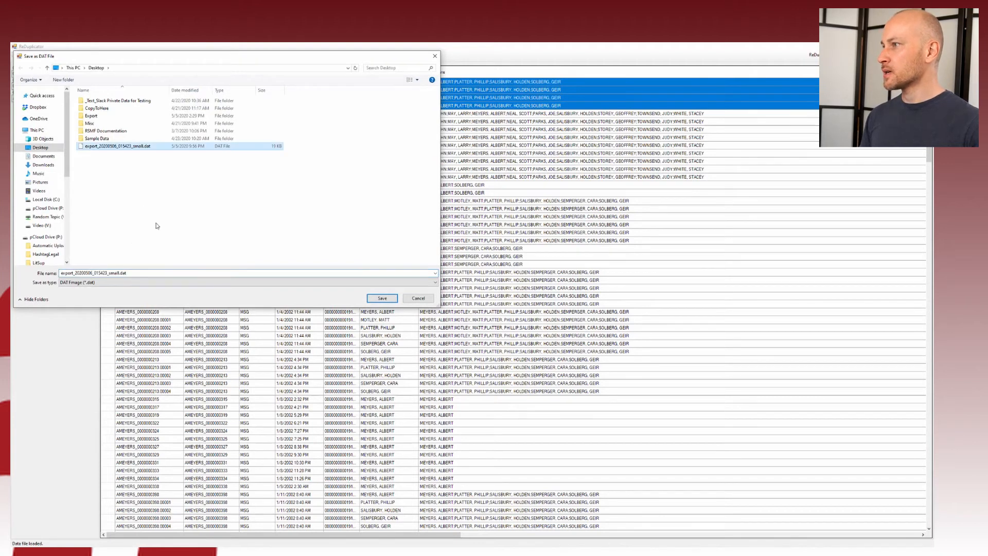
{"action": "left_click", "coordinate": [145, 274]}
{"action": "left_click", "coordinate": [145, 274]}
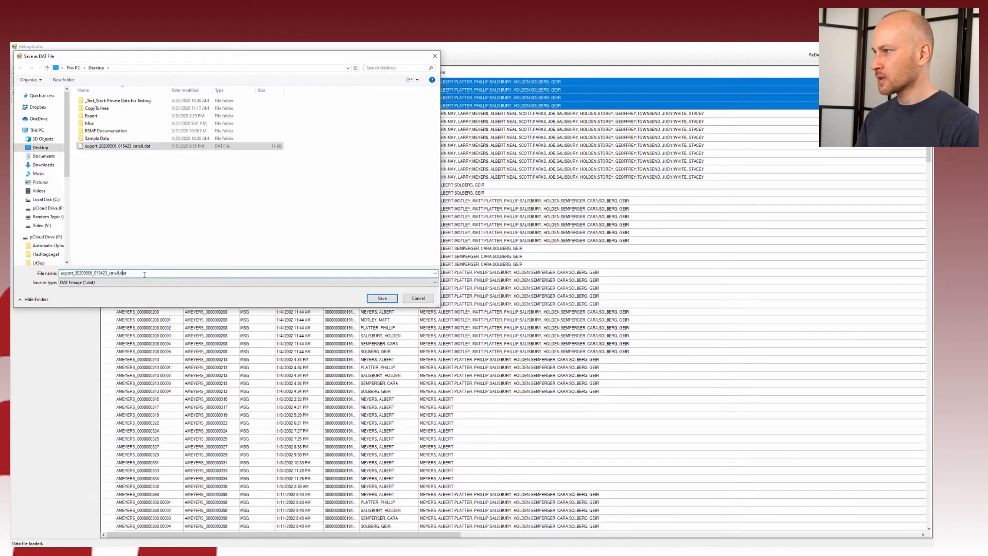
{"action": "type", "text": "_new"}
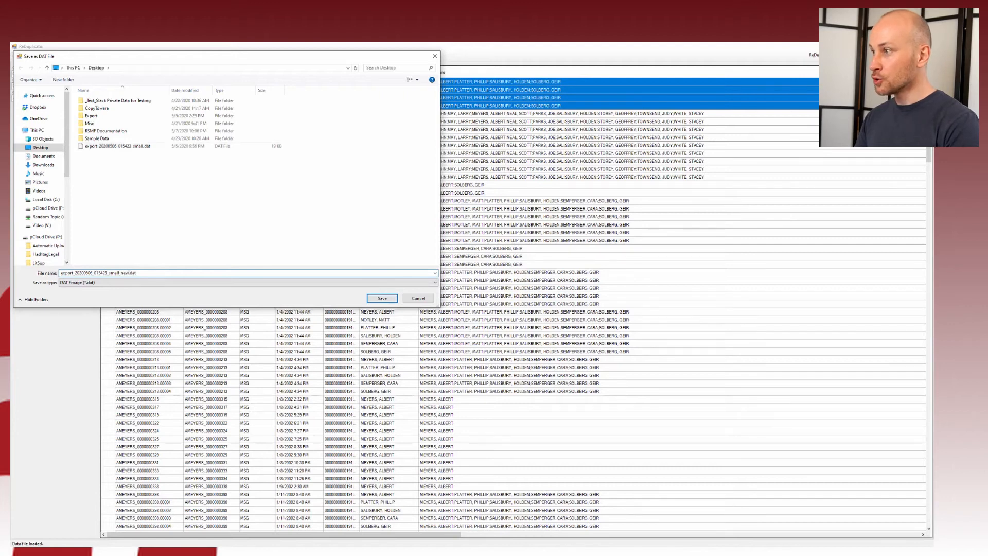
{"action": "key", "text": "Return"}
{"action": "left_click", "coordinate": [286, 210]}
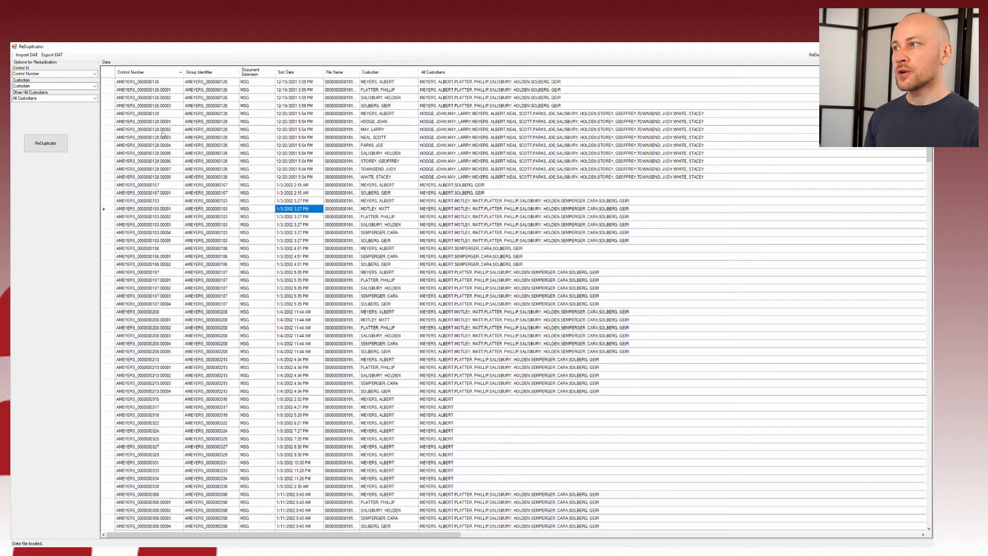
Step: Highlight document 128's reduplicated rows 128.00001–128.00008, then switch to the Excel window
{"action": "left_click_drag", "start_coordinate": [162, 123], "coordinate": [206, 177]}
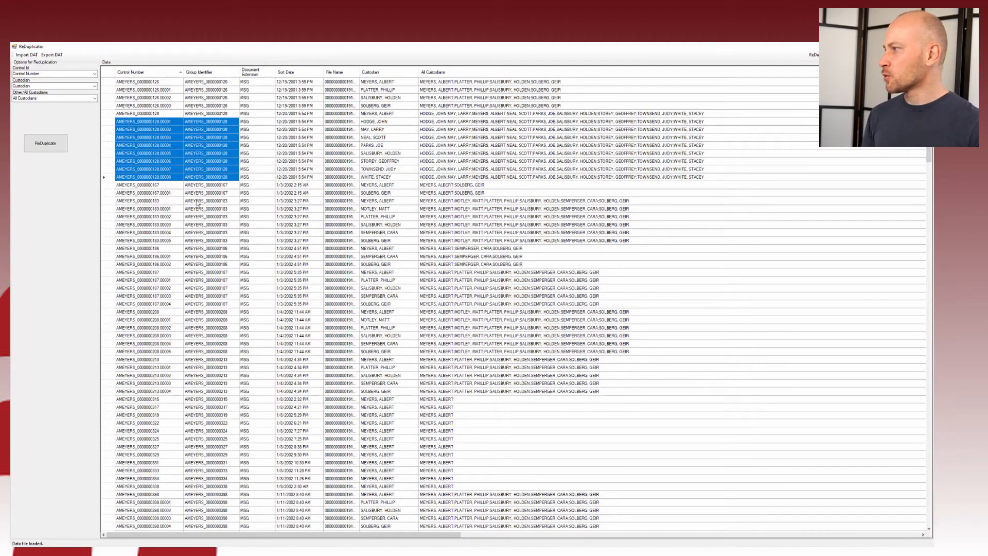
{"action": "key", "text": "alt+Tab"}
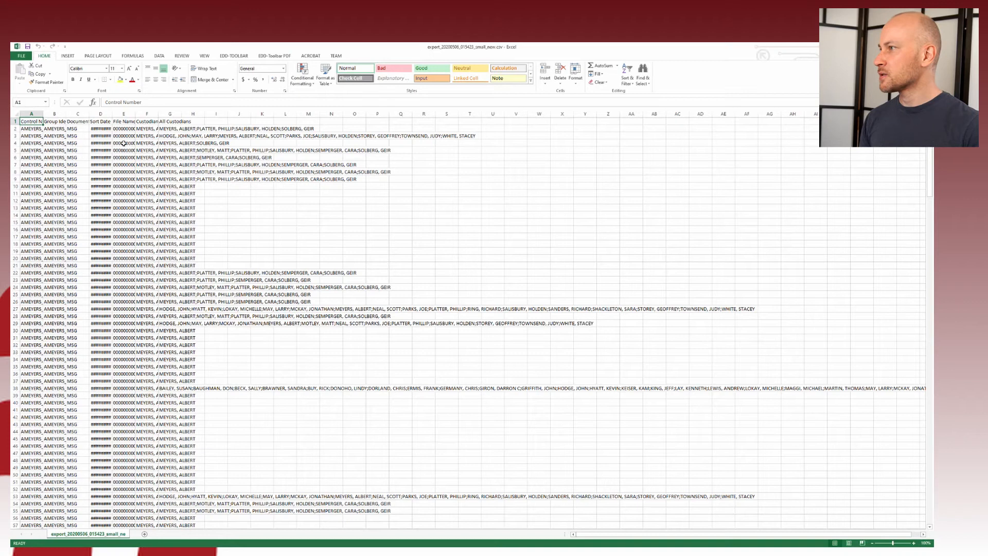
Step: Autofit column A and compare original rows 73–91 against duplicate rows 92–110
{"action": "double_click", "coordinate": [43, 114]}
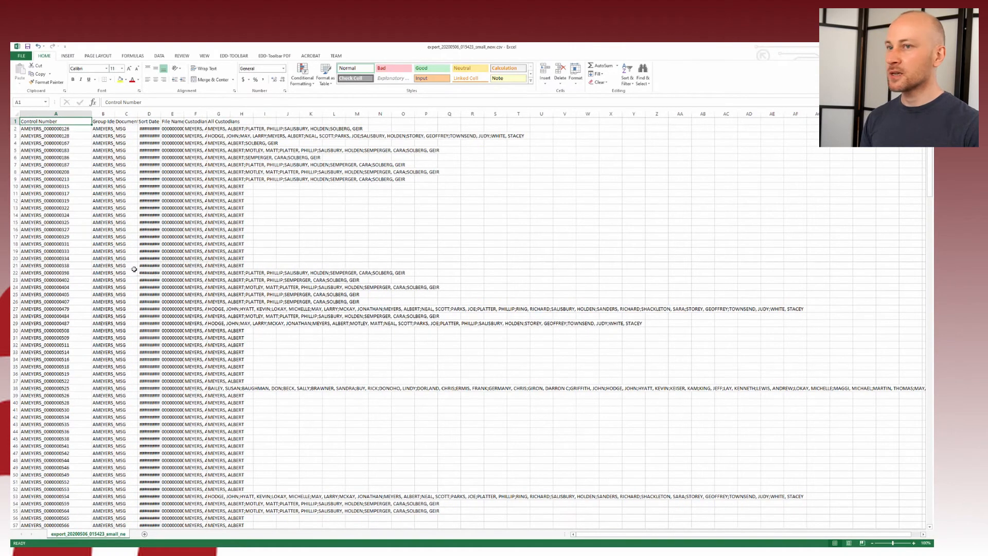
{"action": "scroll", "coordinate": [103, 282], "scroll_direction": "down", "scroll_amount": 20}
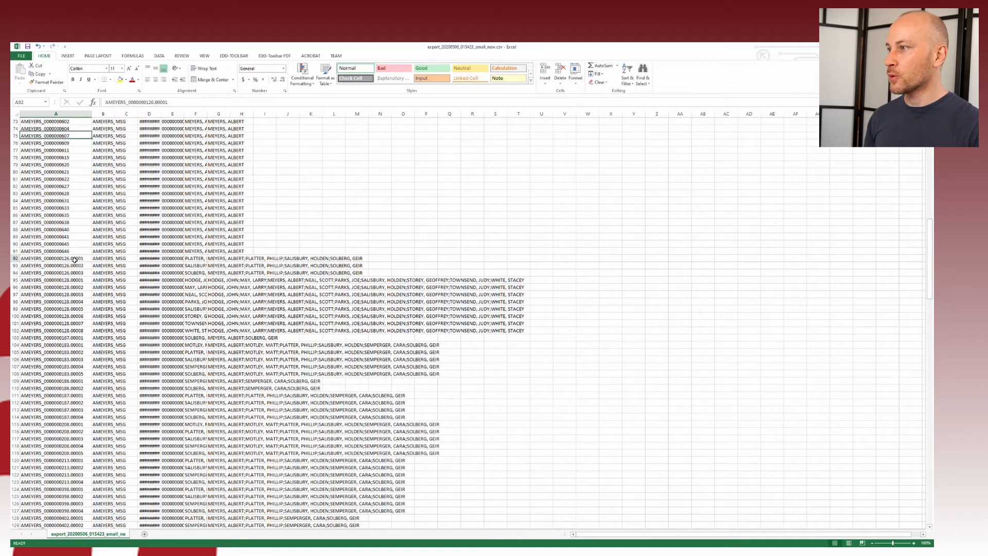
{"action": "left_click_drag", "start_coordinate": [78, 259], "coordinate": [296, 277]}
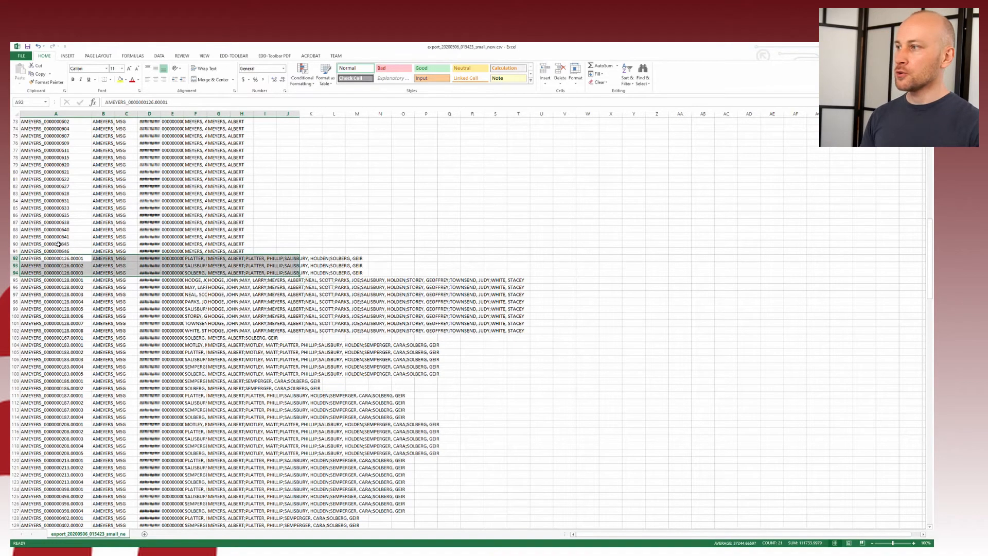
{"action": "left_click", "coordinate": [16, 251]}
{"action": "left_click_drag", "start_coordinate": [17, 252], "coordinate": [16, 179]}
{"action": "left_click_drag", "start_coordinate": [16, 315], "coordinate": [311, 447]}
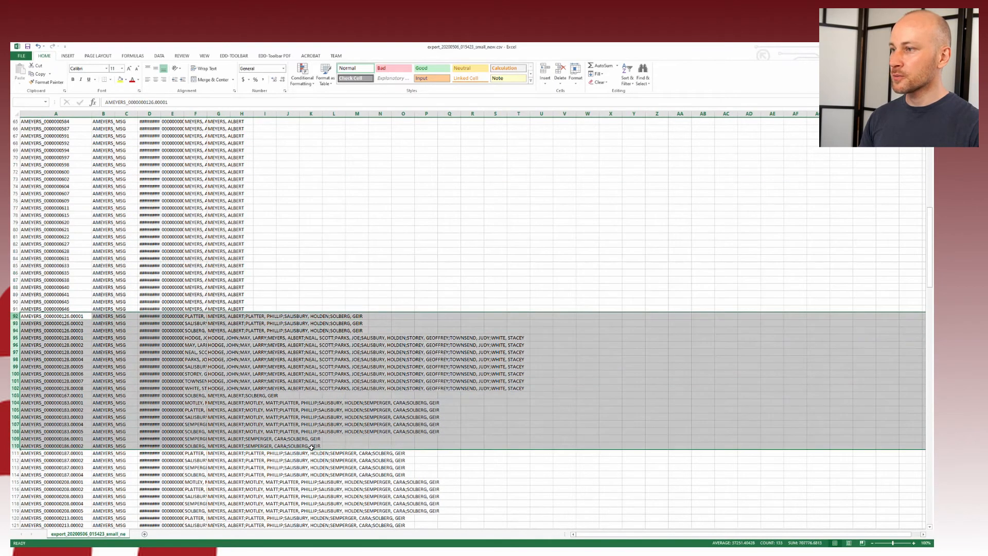
{"action": "left_click", "coordinate": [307, 425]}
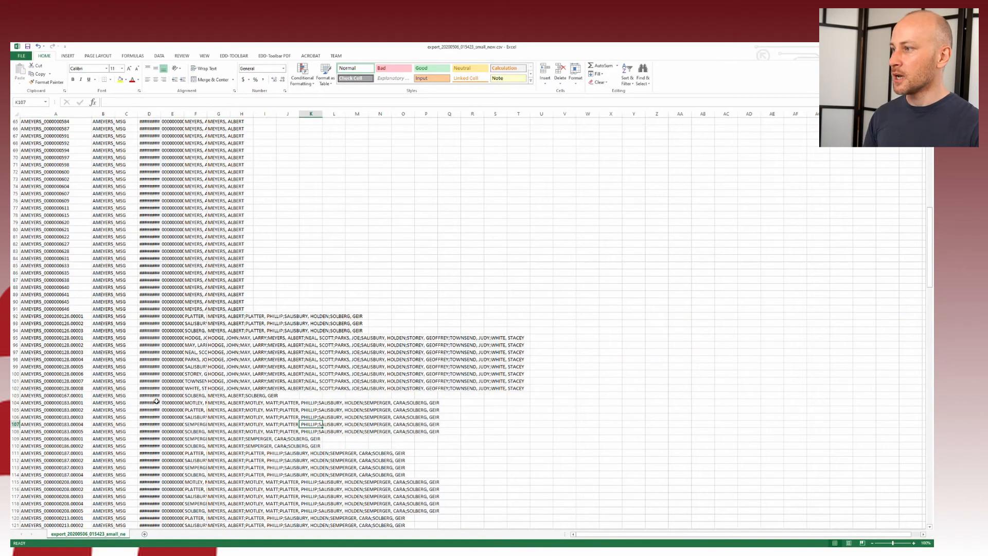
{"action": "scroll", "coordinate": [140, 393], "scroll_direction": "down", "scroll_amount": 3}
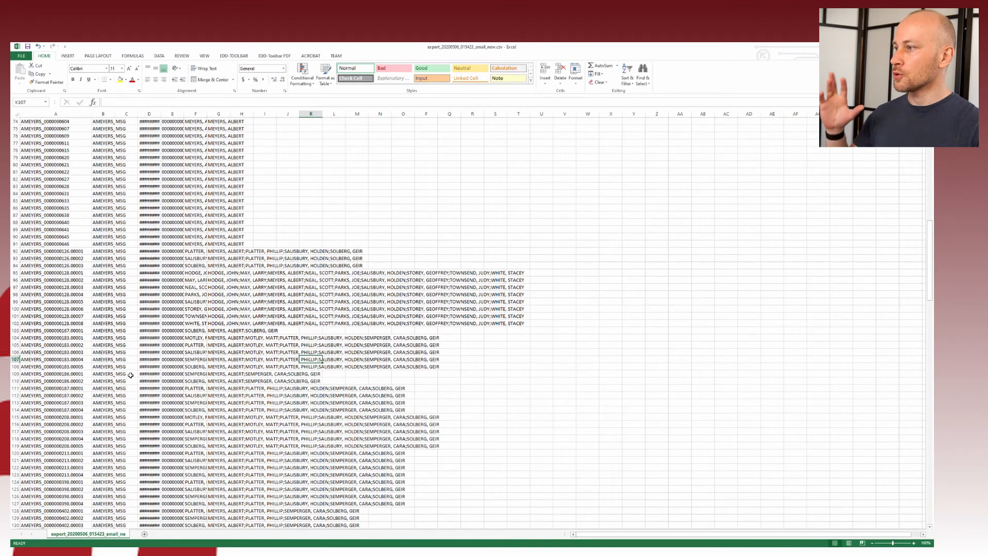
{"action": "left_click", "coordinate": [56, 309]}
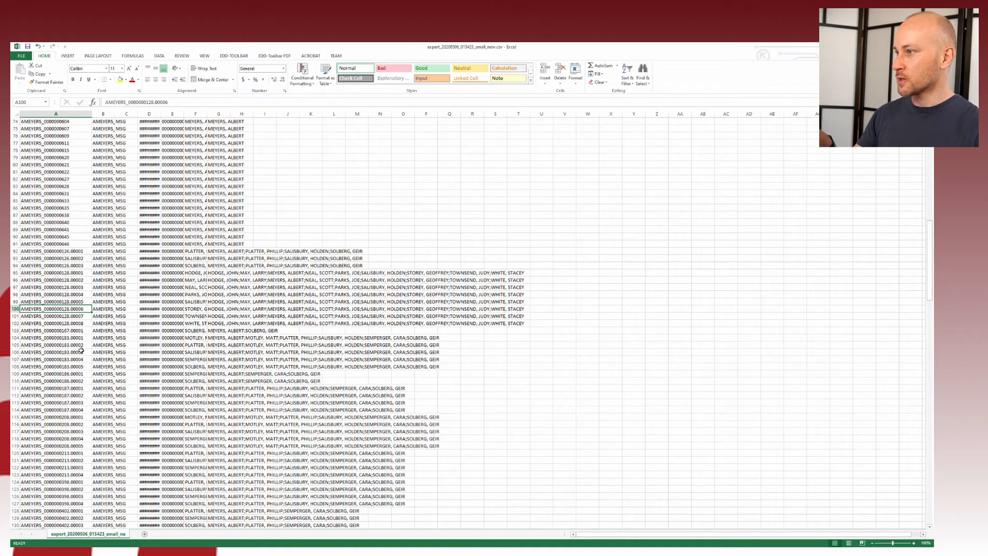
Step: Sort the data by Control Number A to Z, then select columns D through F
{"action": "left_click", "coordinate": [71, 229]}
{"action": "scroll", "coordinate": [71, 228], "scroll_direction": "up", "scroll_amount": 20}
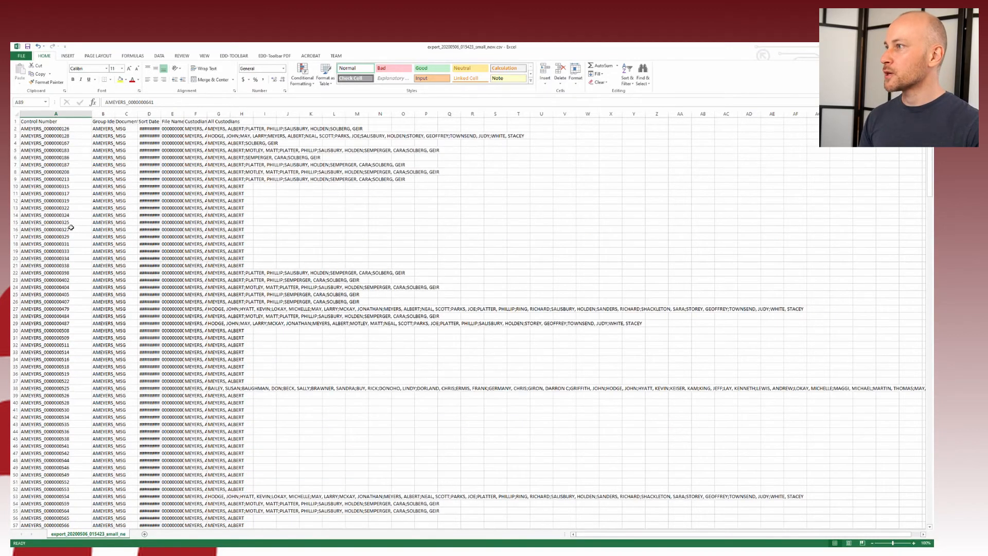
{"action": "left_click", "coordinate": [160, 55]}
{"action": "left_click", "coordinate": [183, 75]}
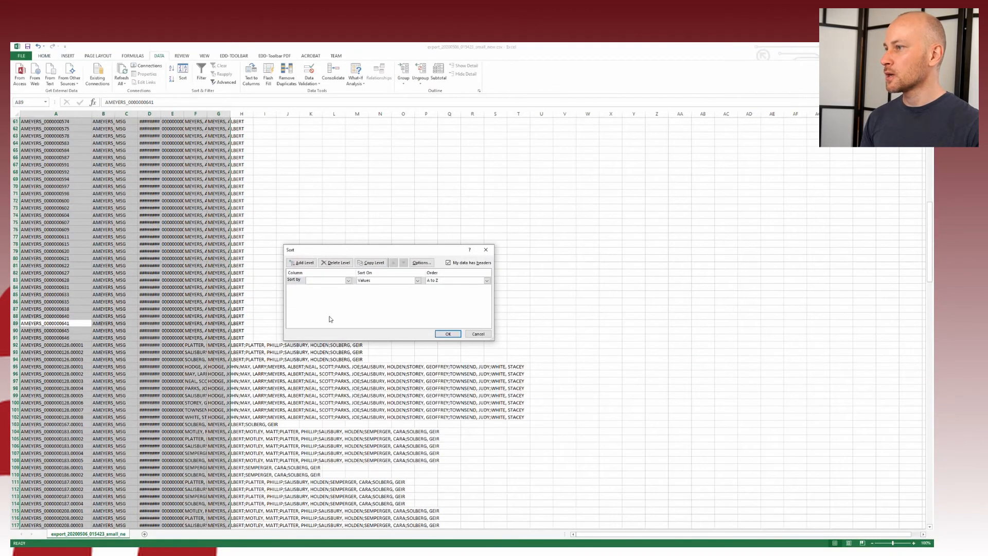
{"action": "left_click", "coordinate": [348, 281]}
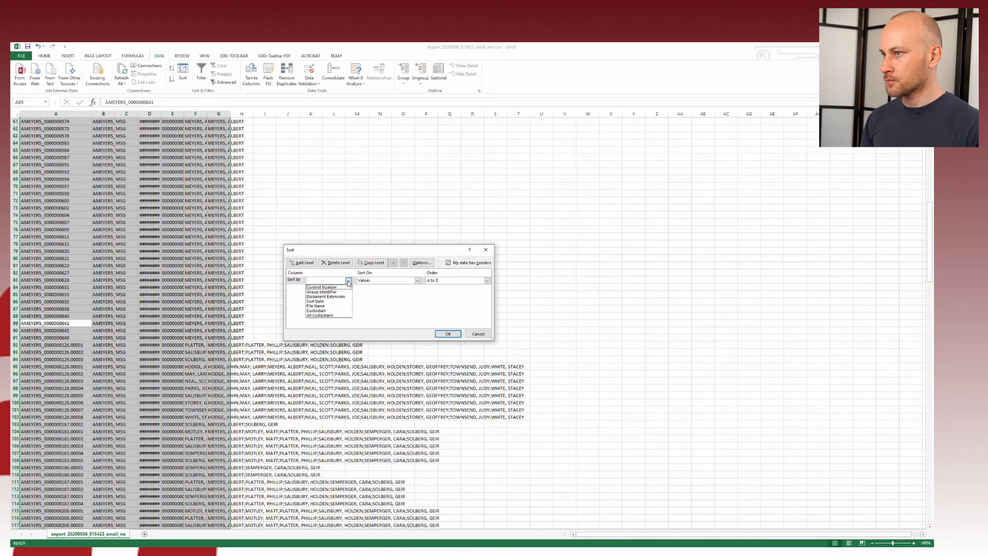
{"action": "left_click", "coordinate": [322, 287]}
{"action": "left_click", "coordinate": [444, 333]}
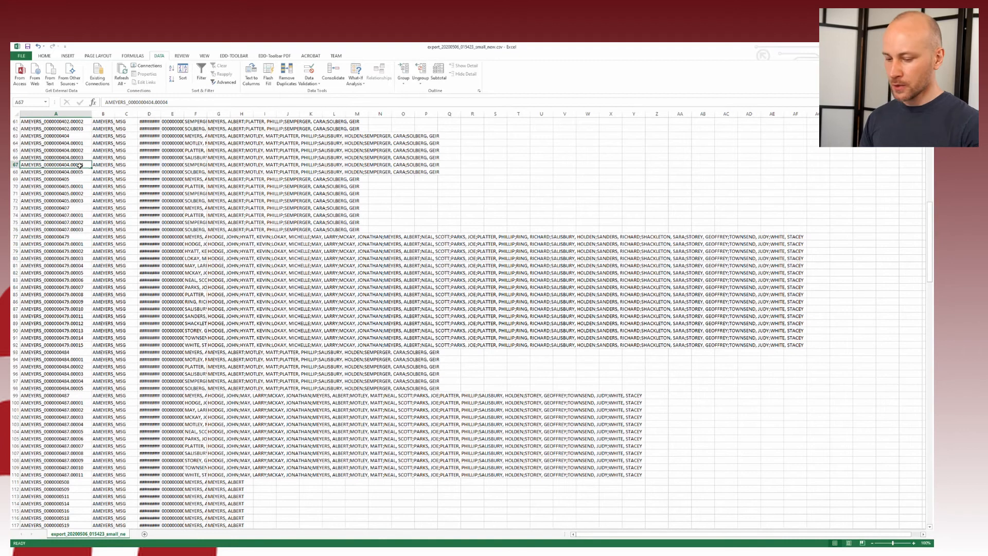
{"action": "key", "text": "ctrl+Home"}
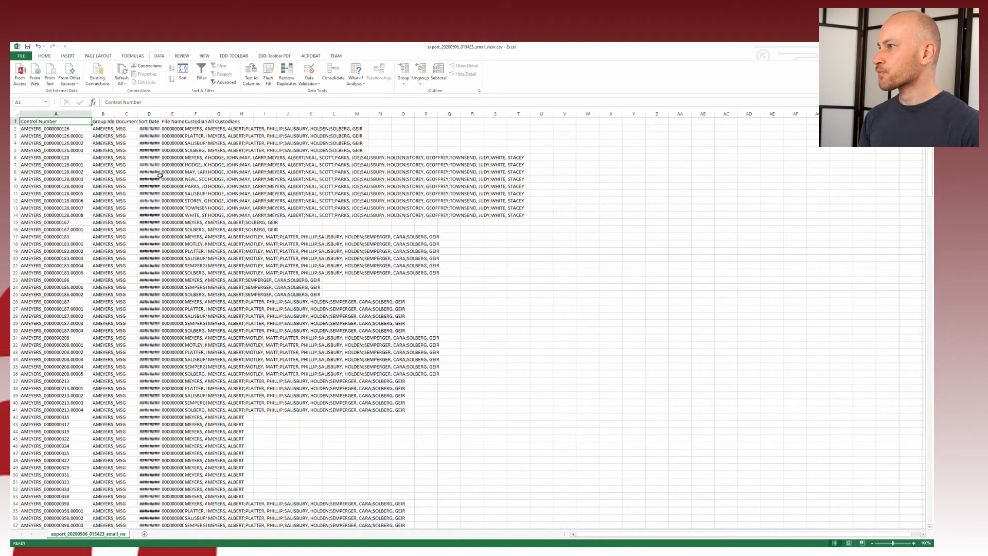
{"action": "left_click", "coordinate": [195, 114]}
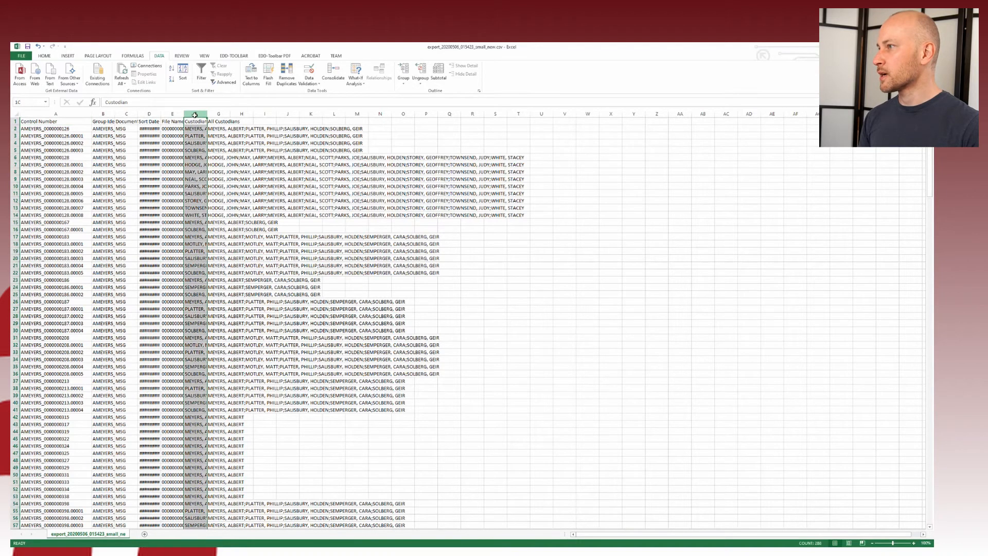
{"action": "left_click", "coordinate": [149, 114], "text": "shift"}
Step: Create a PivotTable on a new sheet from columns D–F with Custodian in Rows and Values
{"action": "left_click", "coordinate": [68, 56]}
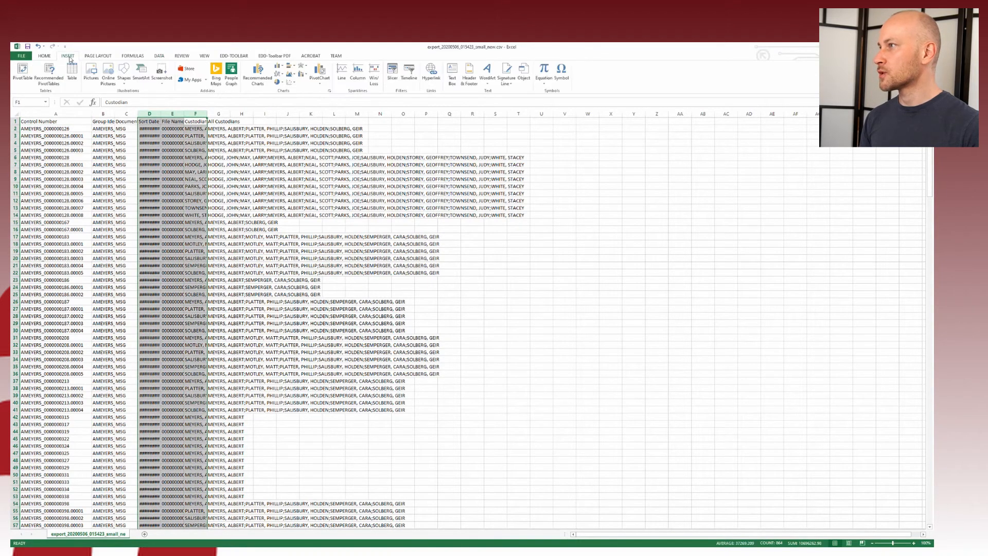
{"action": "left_click", "coordinate": [22, 72]}
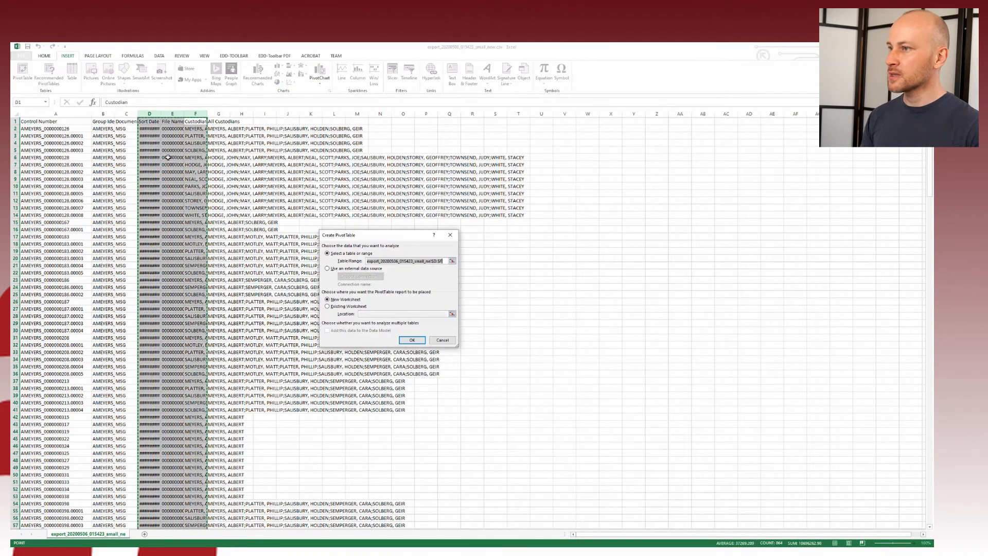
{"action": "left_click", "coordinate": [412, 340]}
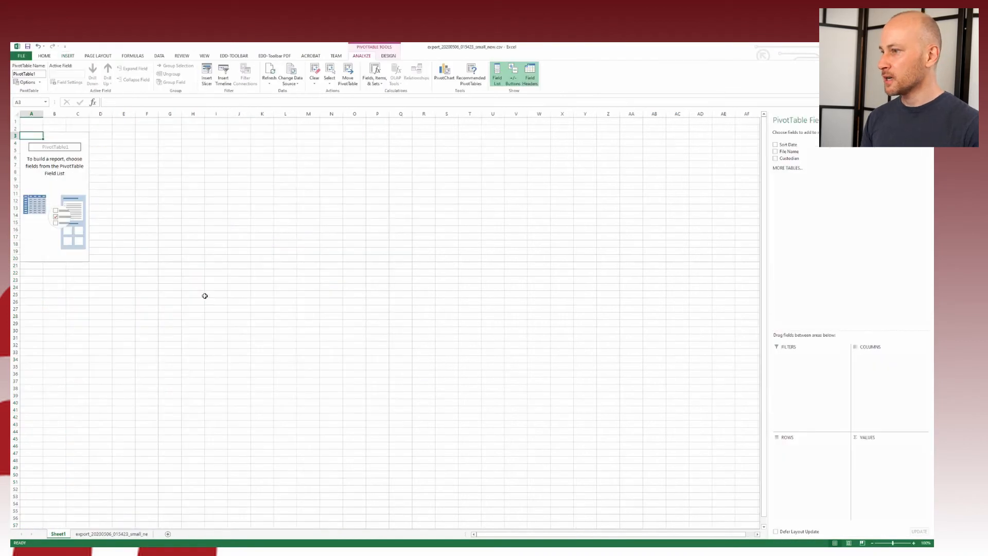
{"action": "left_click_drag", "start_coordinate": [789, 158], "coordinate": [788, 446]}
{"action": "left_click_drag", "start_coordinate": [789, 158], "coordinate": [859, 448]}
{"action": "left_click", "coordinate": [42, 186]}
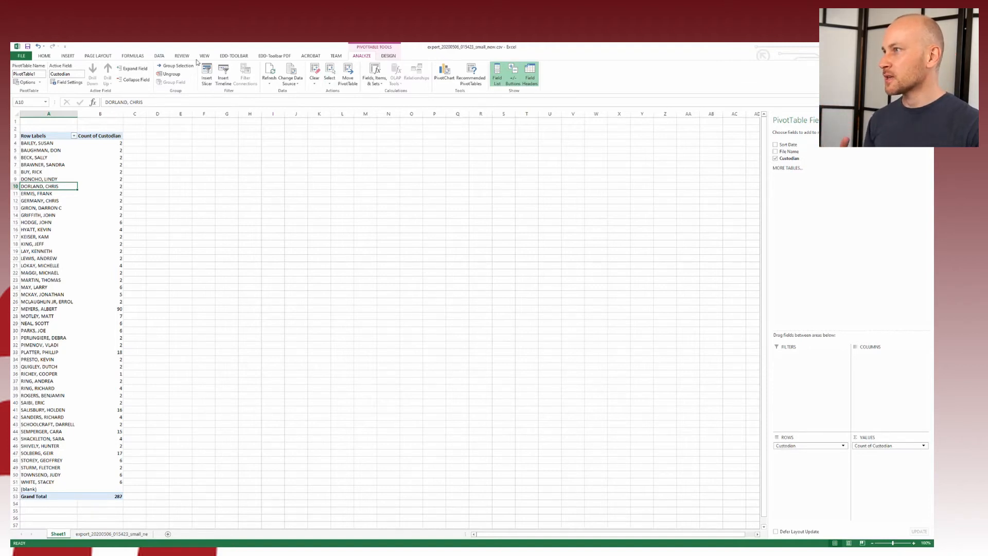
{"action": "left_click", "coordinate": [67, 56]}
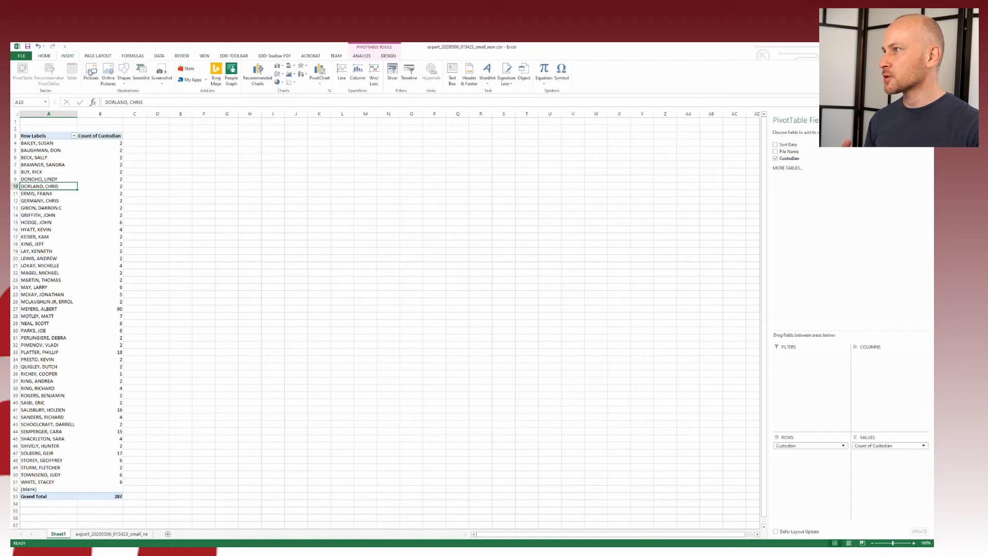
Step: Insert a column PivotChart of custodian counts and enlarge it beside the PivotTable
{"action": "left_click", "coordinate": [320, 71]}
{"action": "left_click", "coordinate": [539, 394]}
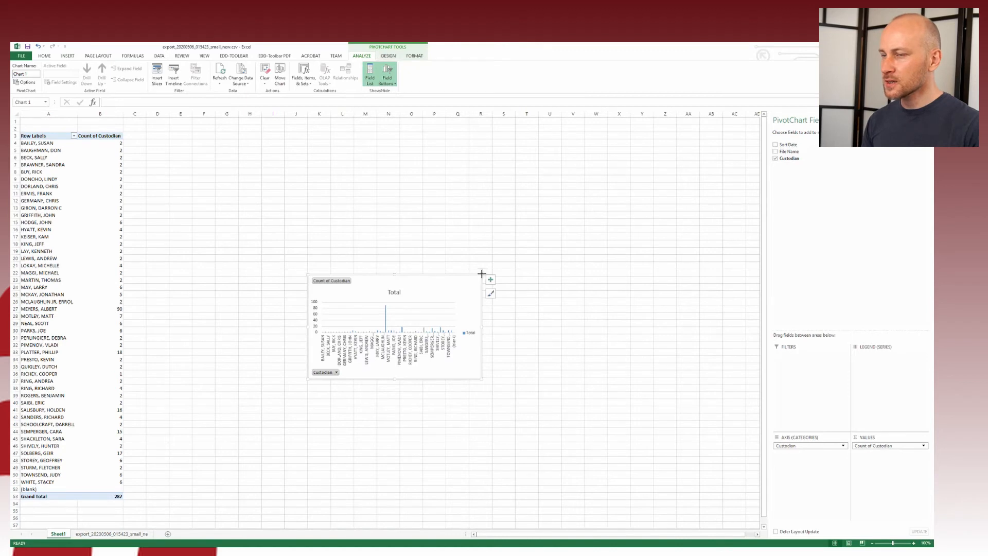
{"action": "left_click_drag", "start_coordinate": [481, 274], "coordinate": [726, 147]}
{"action": "left_click_drag", "start_coordinate": [574, 153], "coordinate": [481, 176]}
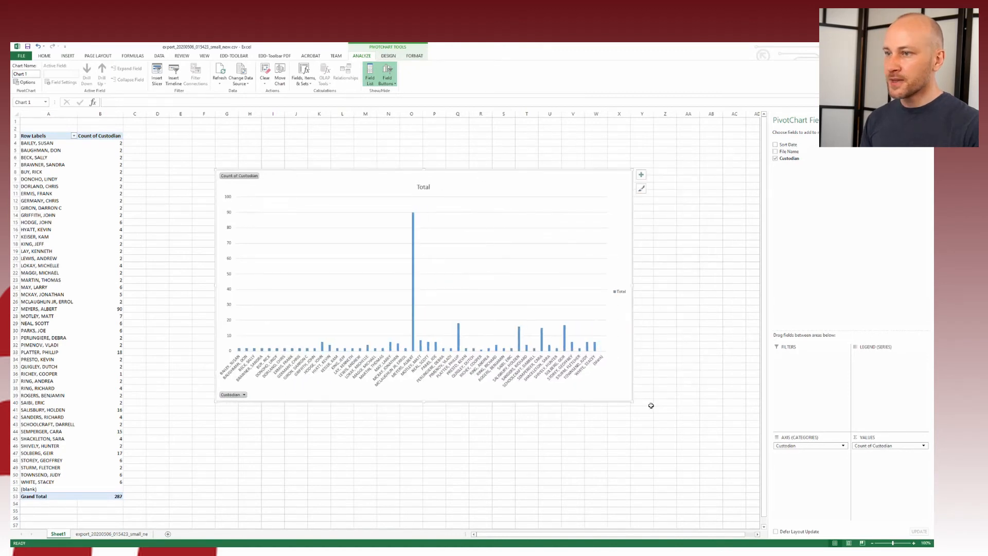
{"action": "left_click_drag", "start_coordinate": [633, 401], "coordinate": [718, 461]}
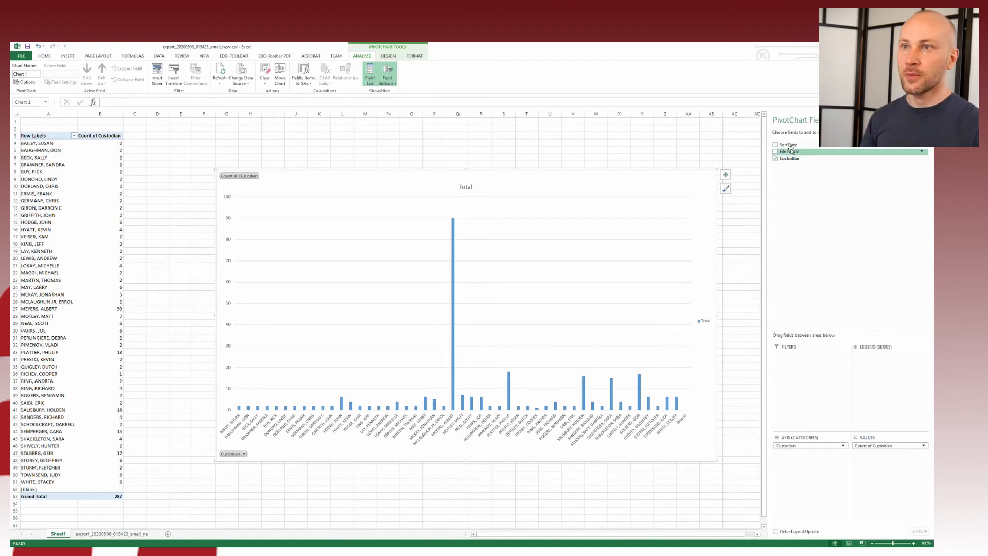
Step: Add Sort Date to the Values area twice and summarise the first copy by Min
{"action": "left_click_drag", "start_coordinate": [788, 144], "coordinate": [855, 464]}
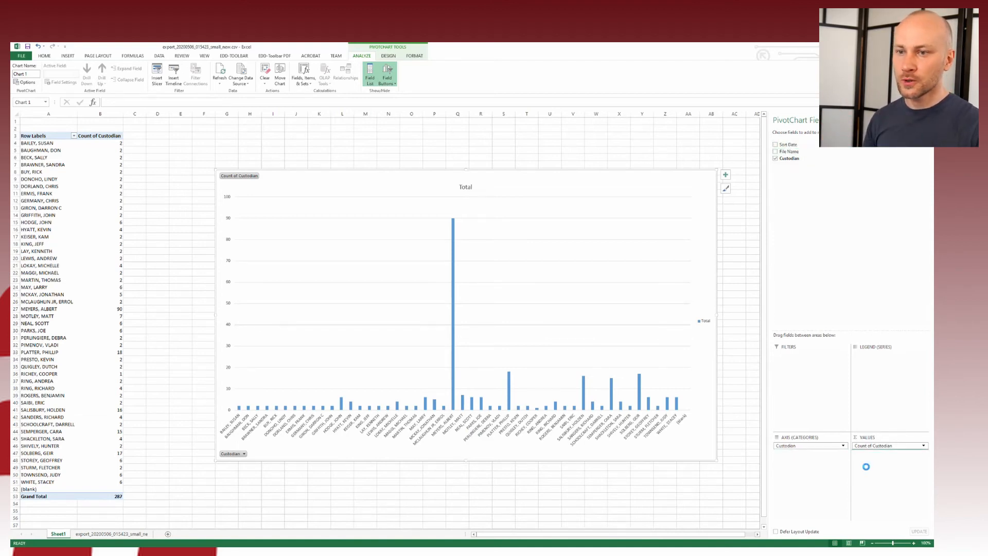
{"action": "left_click_drag", "start_coordinate": [790, 145], "coordinate": [890, 463]}
{"action": "left_click", "coordinate": [925, 453]}
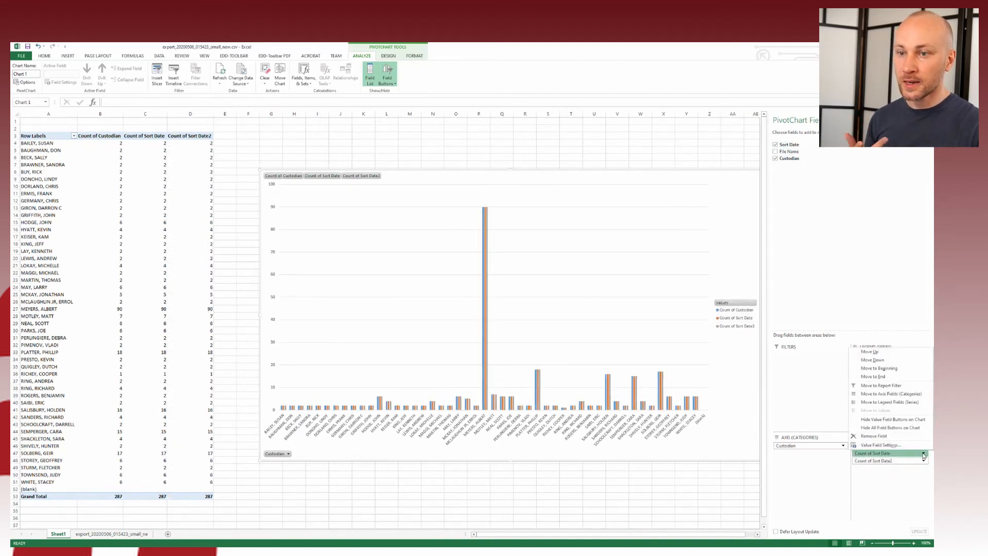
{"action": "left_click", "coordinate": [910, 444]}
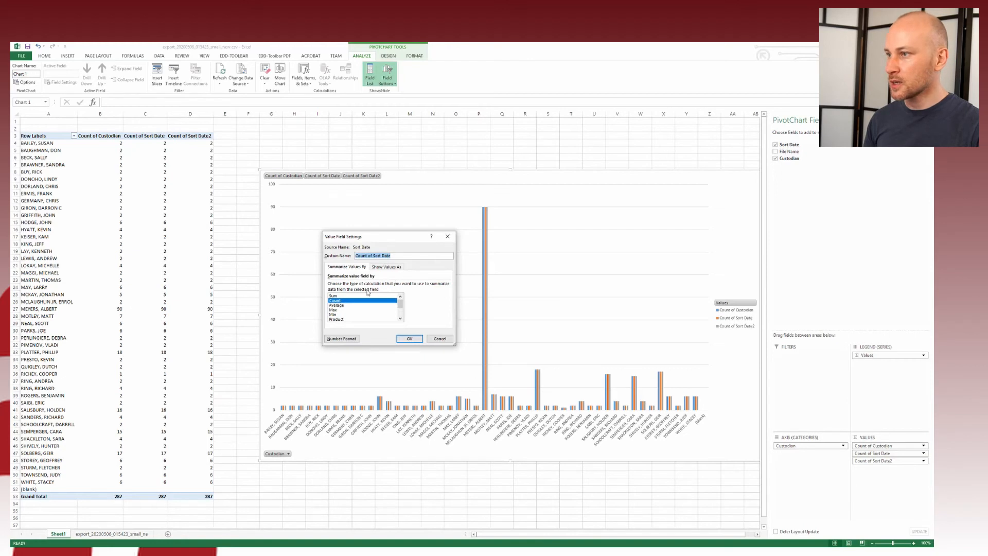
{"action": "left_click", "coordinate": [349, 315]}
{"action": "left_click", "coordinate": [410, 338]}
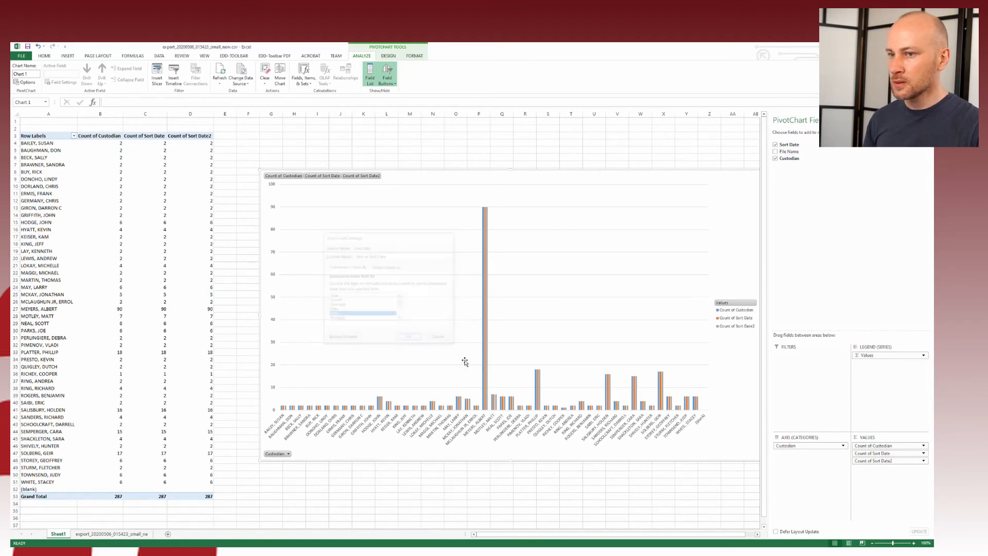
Step: Summarise Sort Date2 by Max and select the resulting min and max date values
{"action": "left_click", "coordinate": [925, 462]}
{"action": "left_click", "coordinate": [925, 461]}
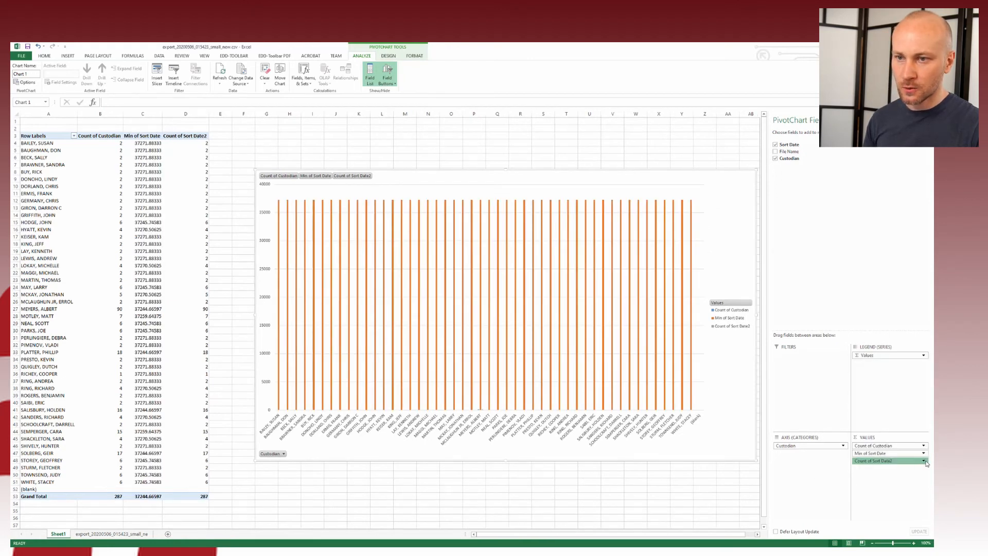
{"action": "left_click", "coordinate": [925, 462]}
{"action": "left_click", "coordinate": [899, 453]}
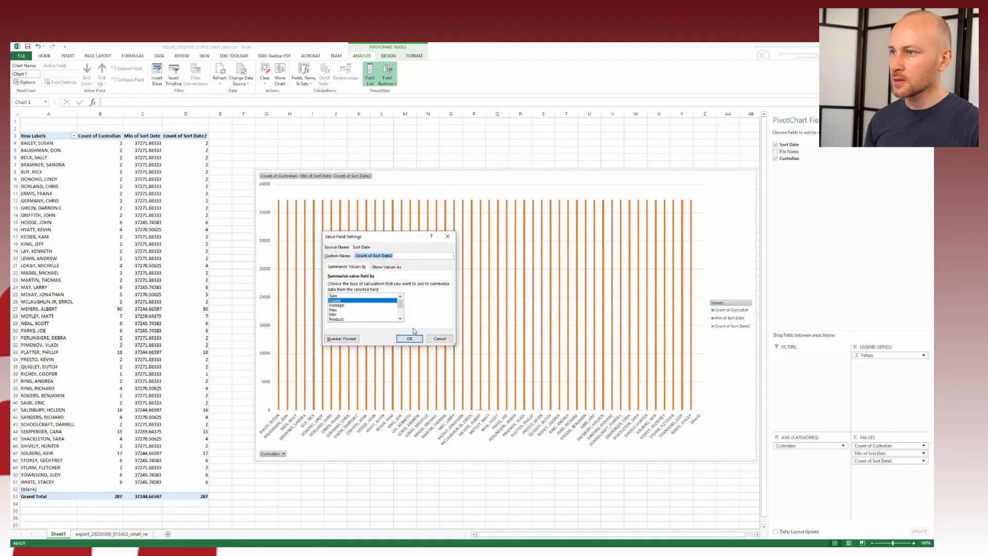
{"action": "left_click", "coordinate": [355, 310]}
{"action": "left_click", "coordinate": [407, 339]}
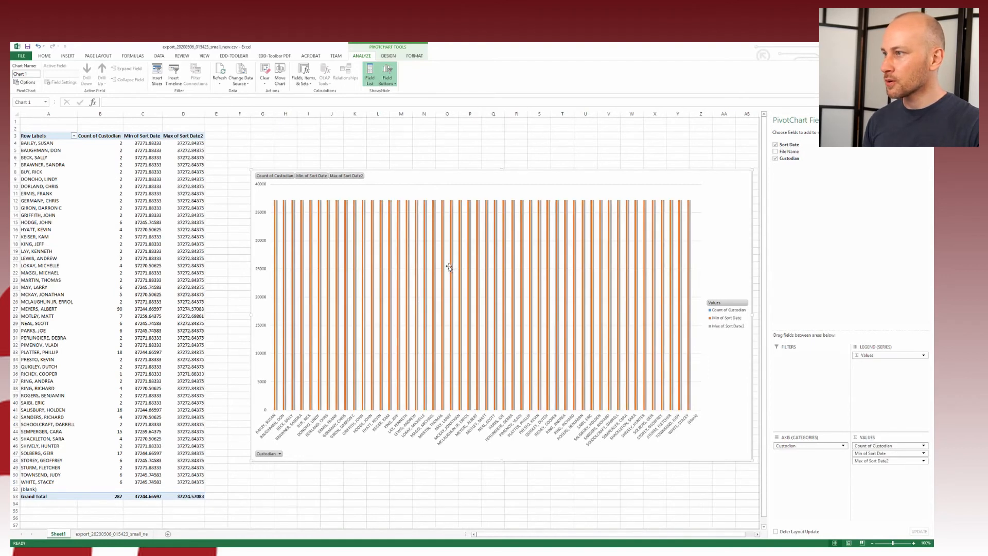
{"action": "left_click_drag", "start_coordinate": [149, 143], "coordinate": [180, 483]}
Step: Apply a Time number format to the selected Min and Max Sort Date values
{"action": "right_click", "coordinate": [182, 378]}
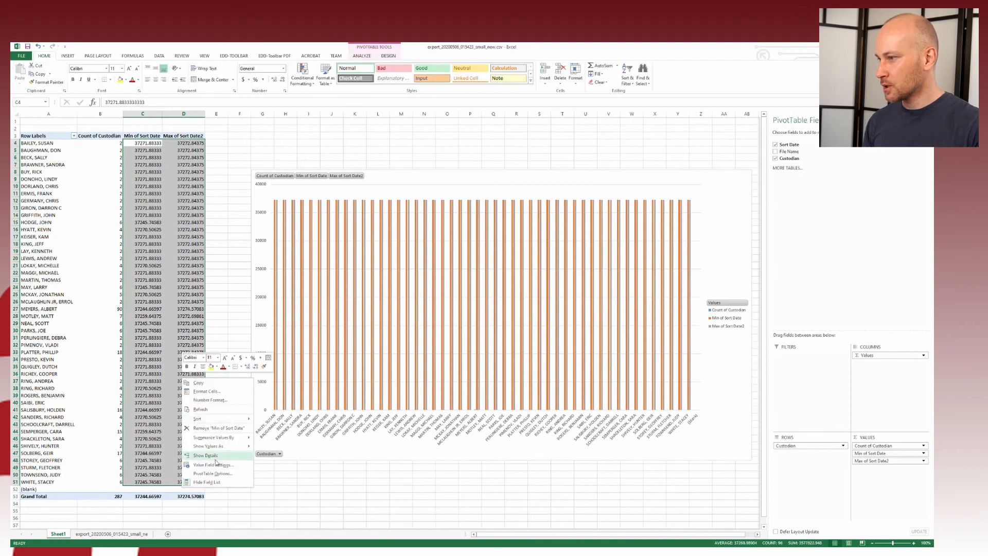
{"action": "left_click", "coordinate": [218, 392]}
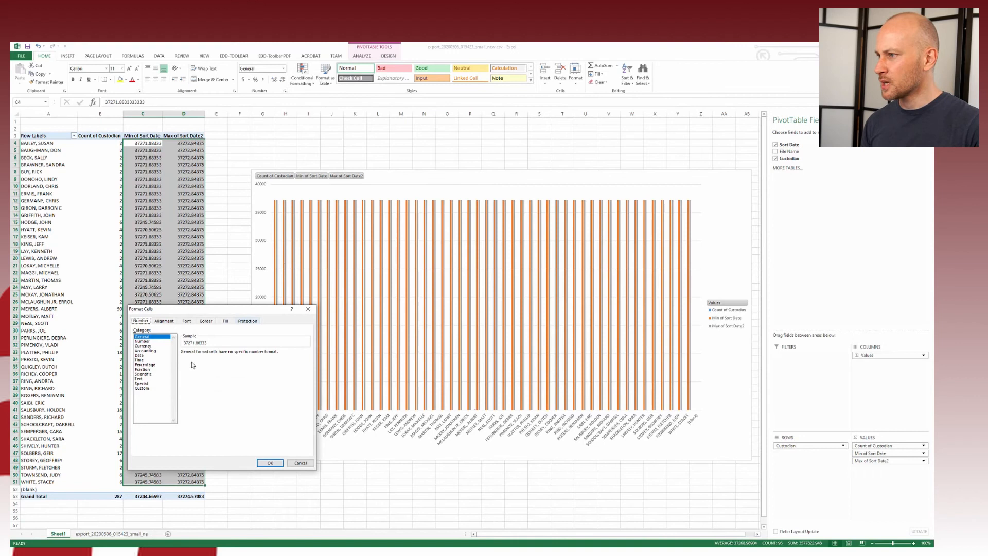
{"action": "left_click", "coordinate": [145, 360]}
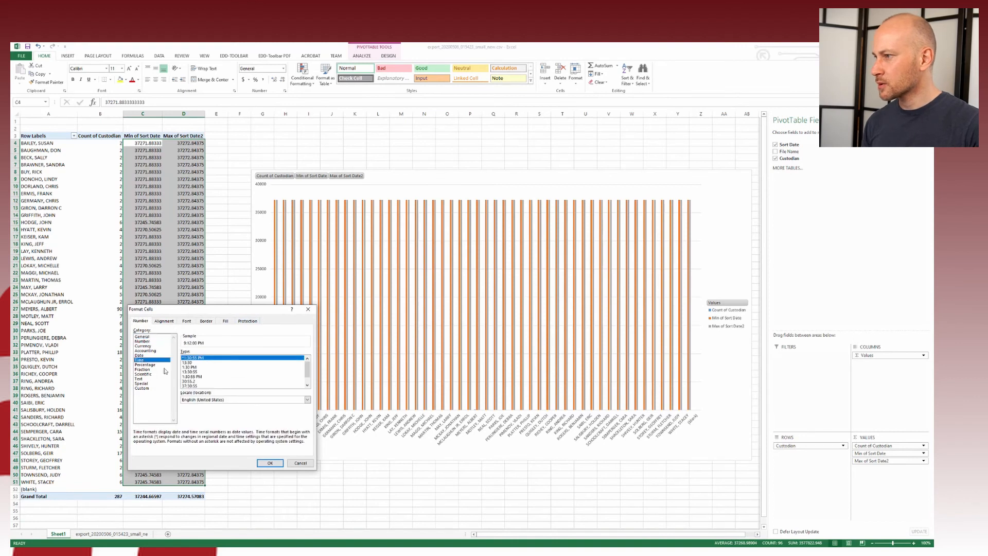
{"action": "left_click", "coordinate": [270, 463]}
{"action": "left_click", "coordinate": [171, 237]}
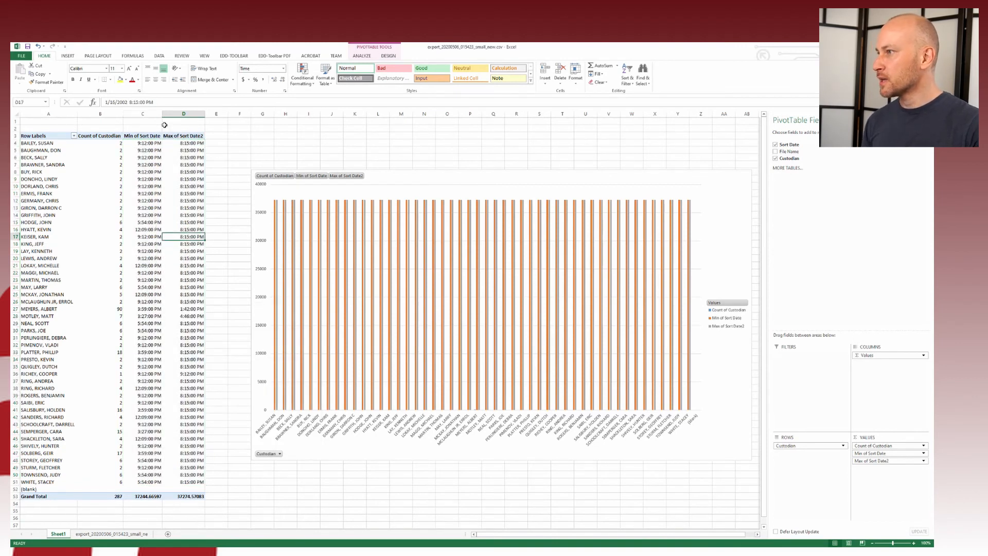
Step: Reformat the Min and Max date columns with the 3/14/12 1:30 PM date-time type
{"action": "left_click_drag", "start_coordinate": [142, 145], "coordinate": [184, 482]}
{"action": "right_click", "coordinate": [187, 351]}
{"action": "left_click", "coordinate": [213, 375]}
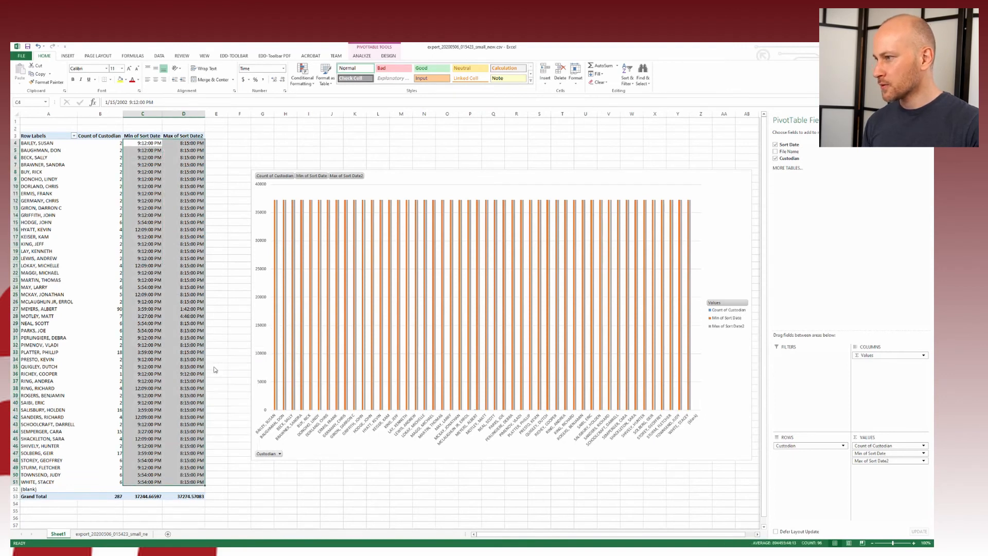
{"action": "scroll", "coordinate": [230, 347], "scroll_direction": "down", "scroll_amount": 1}
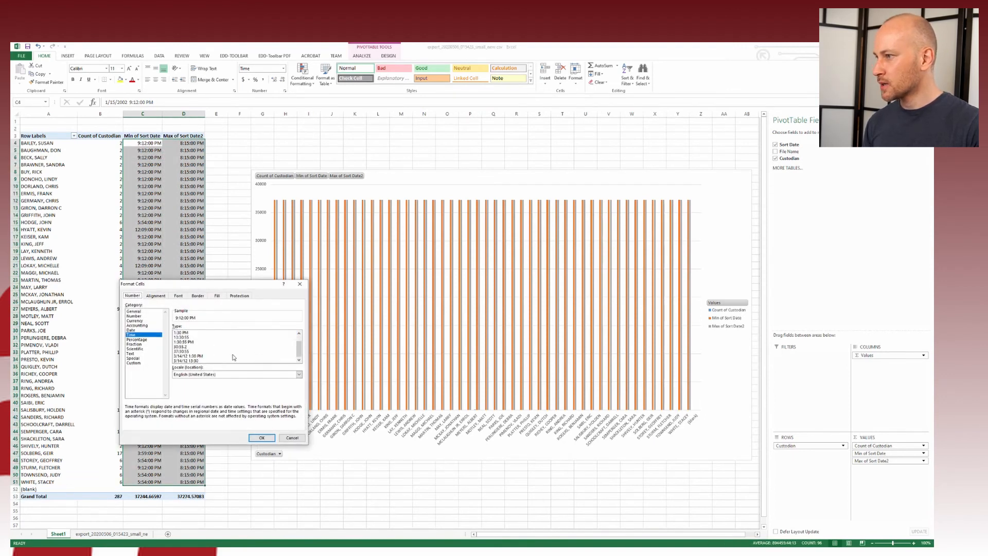
{"action": "left_click", "coordinate": [211, 355]}
{"action": "left_click", "coordinate": [260, 438]}
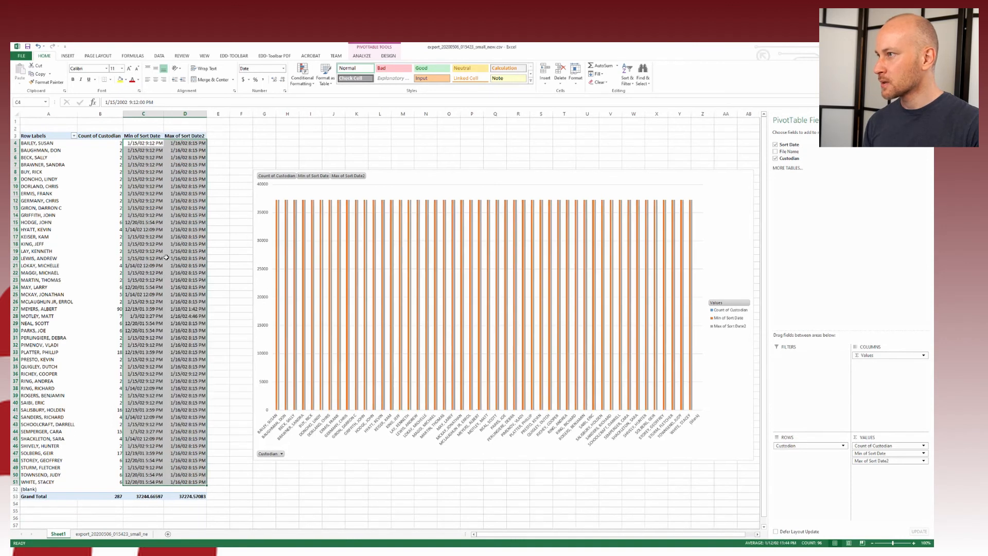
{"action": "left_click", "coordinate": [184, 222]}
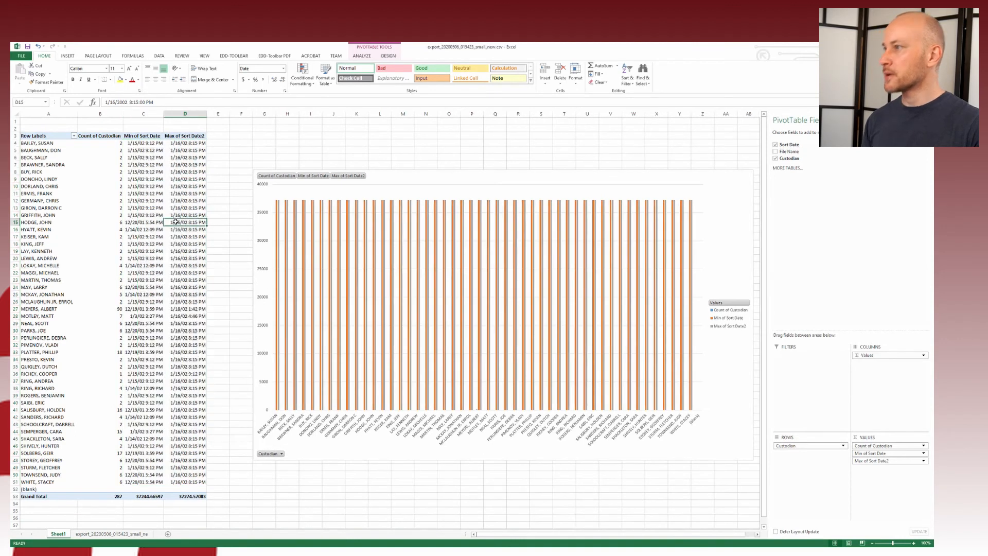
Step: Review the custodian counts and max dates, then return to the ReDuplicator grid
{"action": "left_click", "coordinate": [108, 196]}
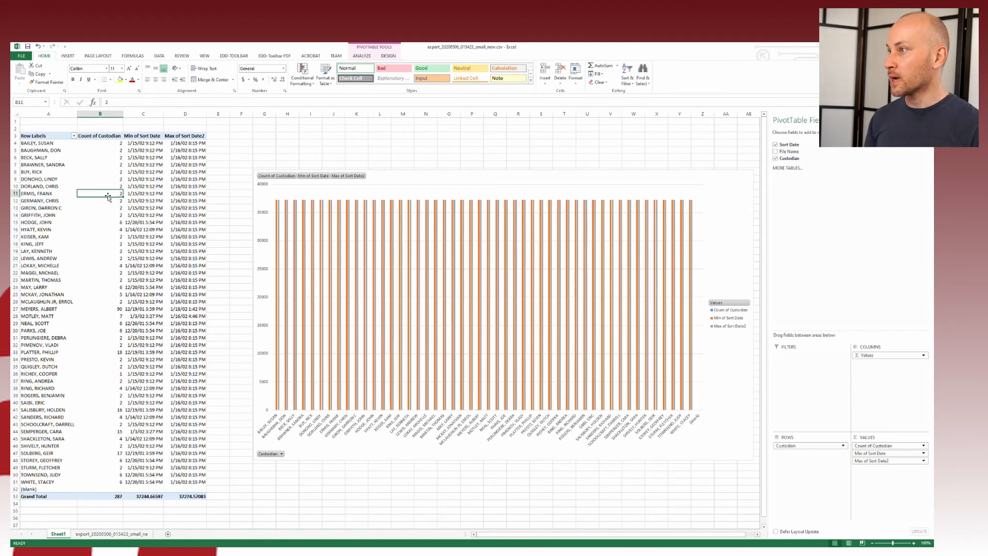
{"action": "left_click_drag", "start_coordinate": [52, 138], "coordinate": [189, 498]}
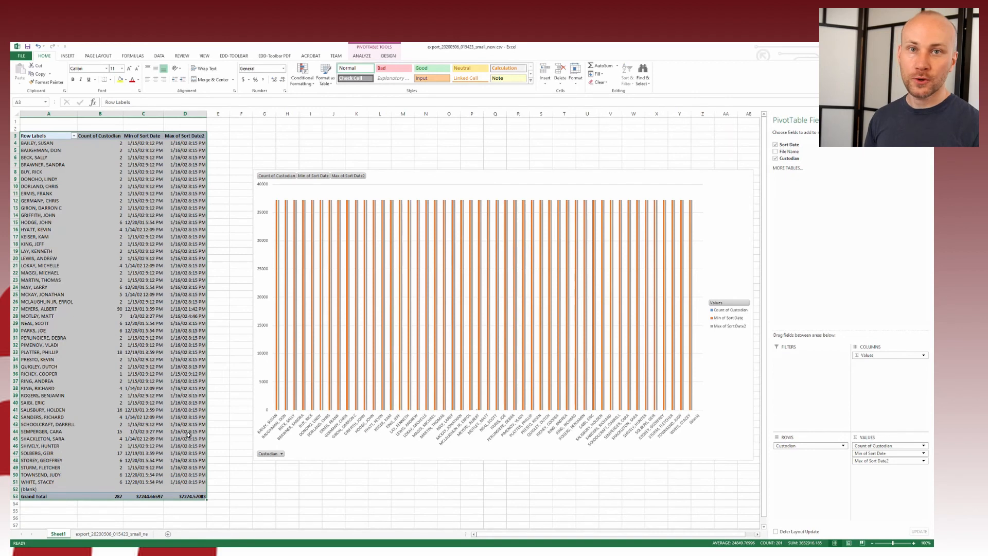
{"action": "left_click", "coordinate": [174, 380]}
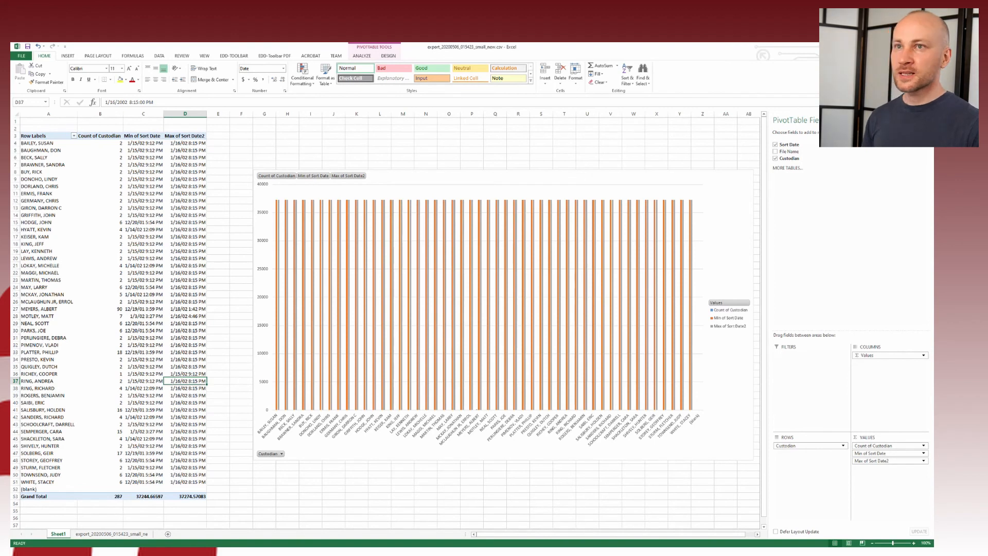
{"action": "key", "text": "alt+Tab"}
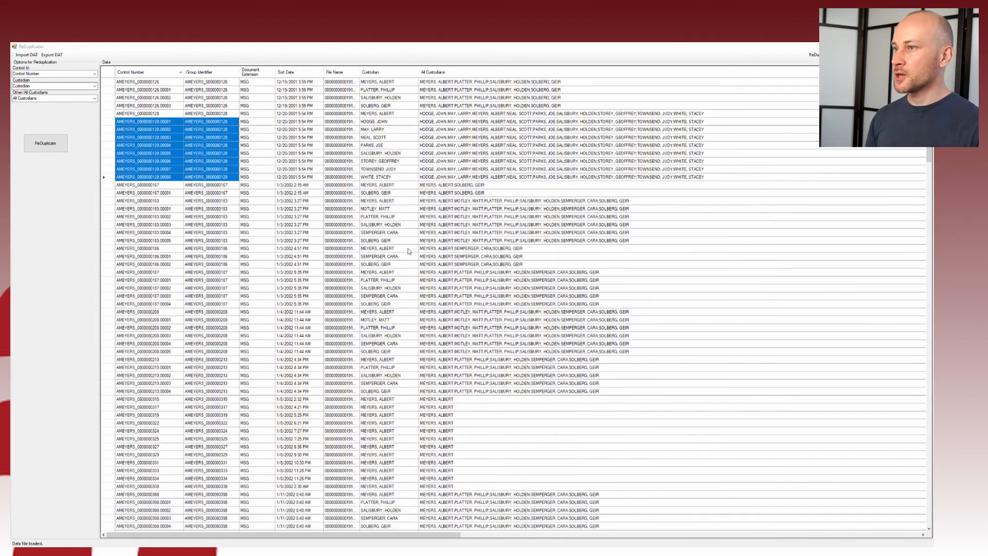
{"action": "left_click", "coordinate": [188, 218]}
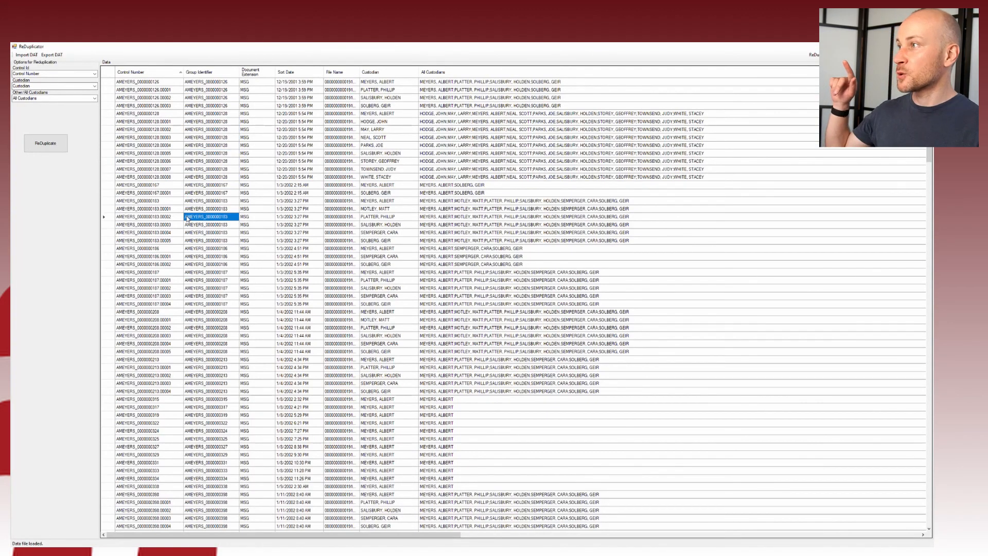